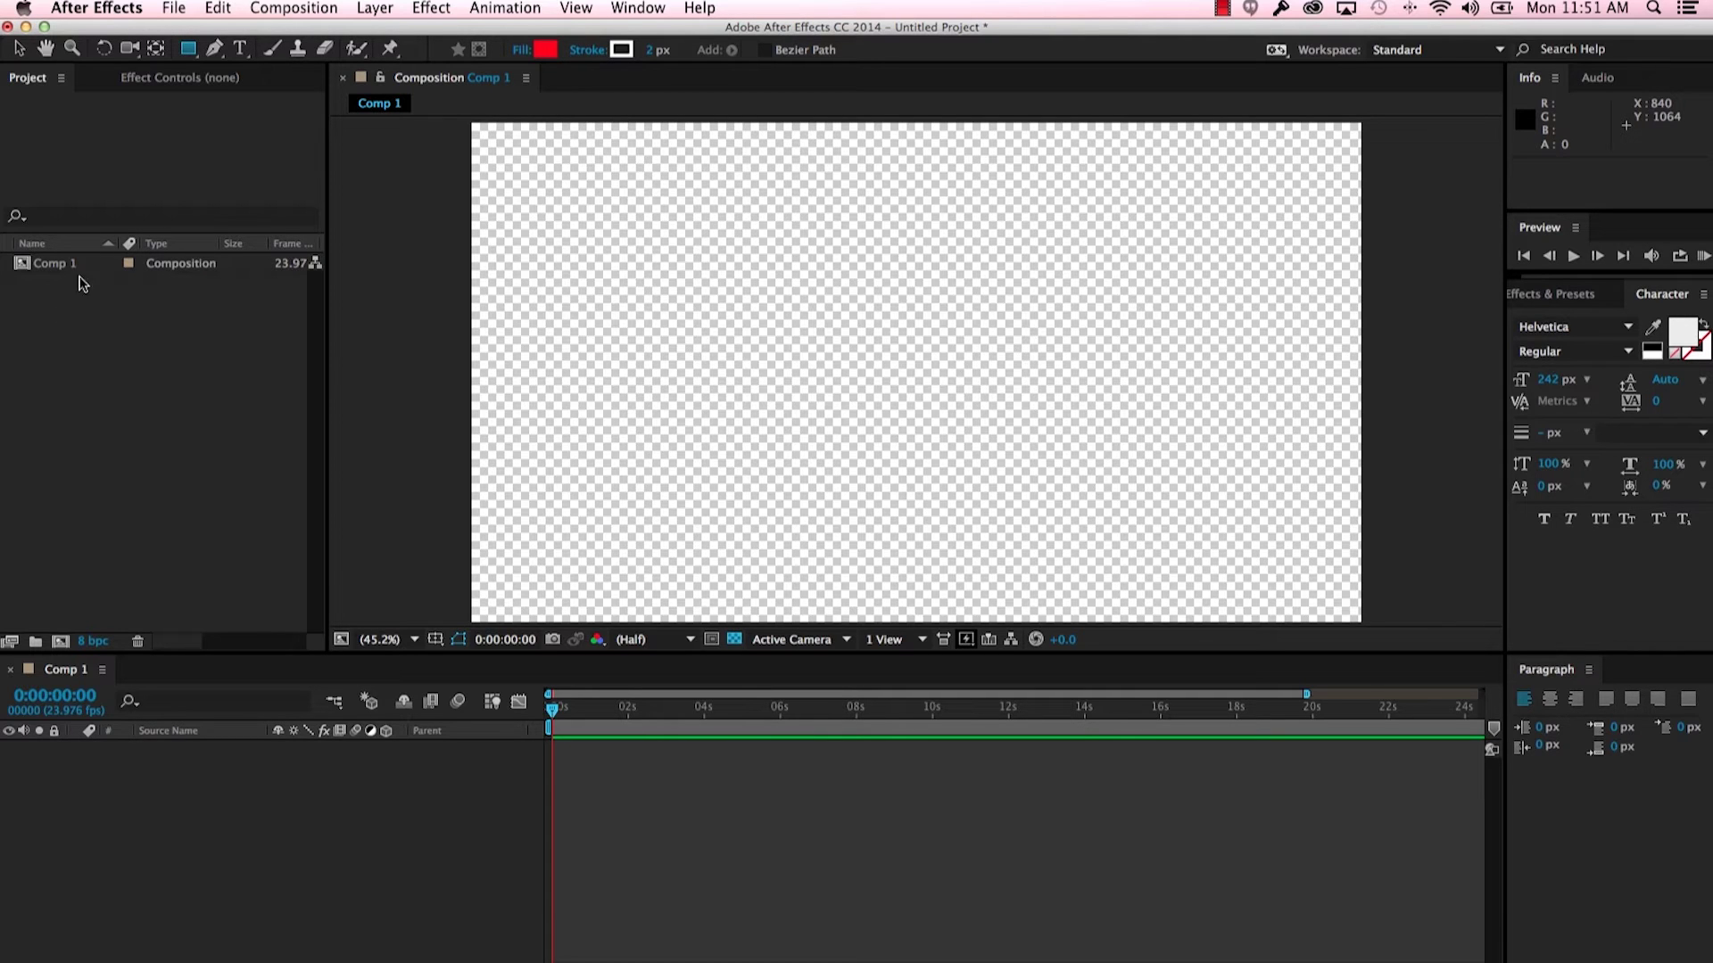
Step: Open the Layer menu to reach the commands for adding a new layer to Comp 1
click(373, 7)
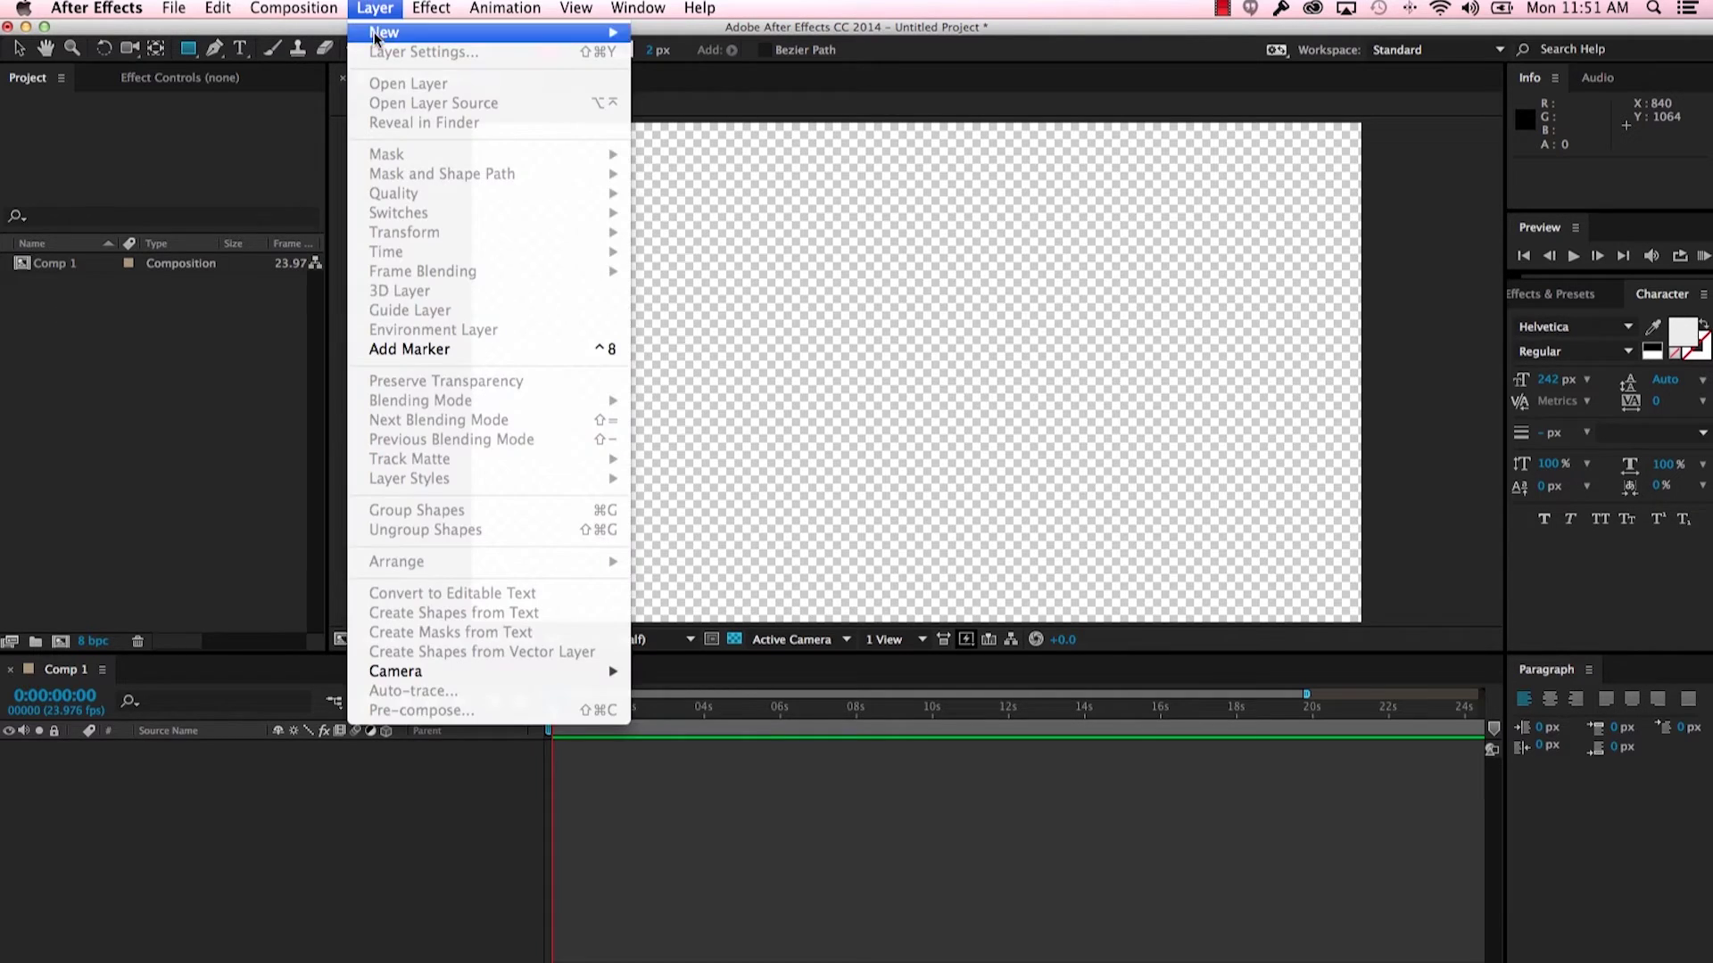
mouse_move(375, 38)
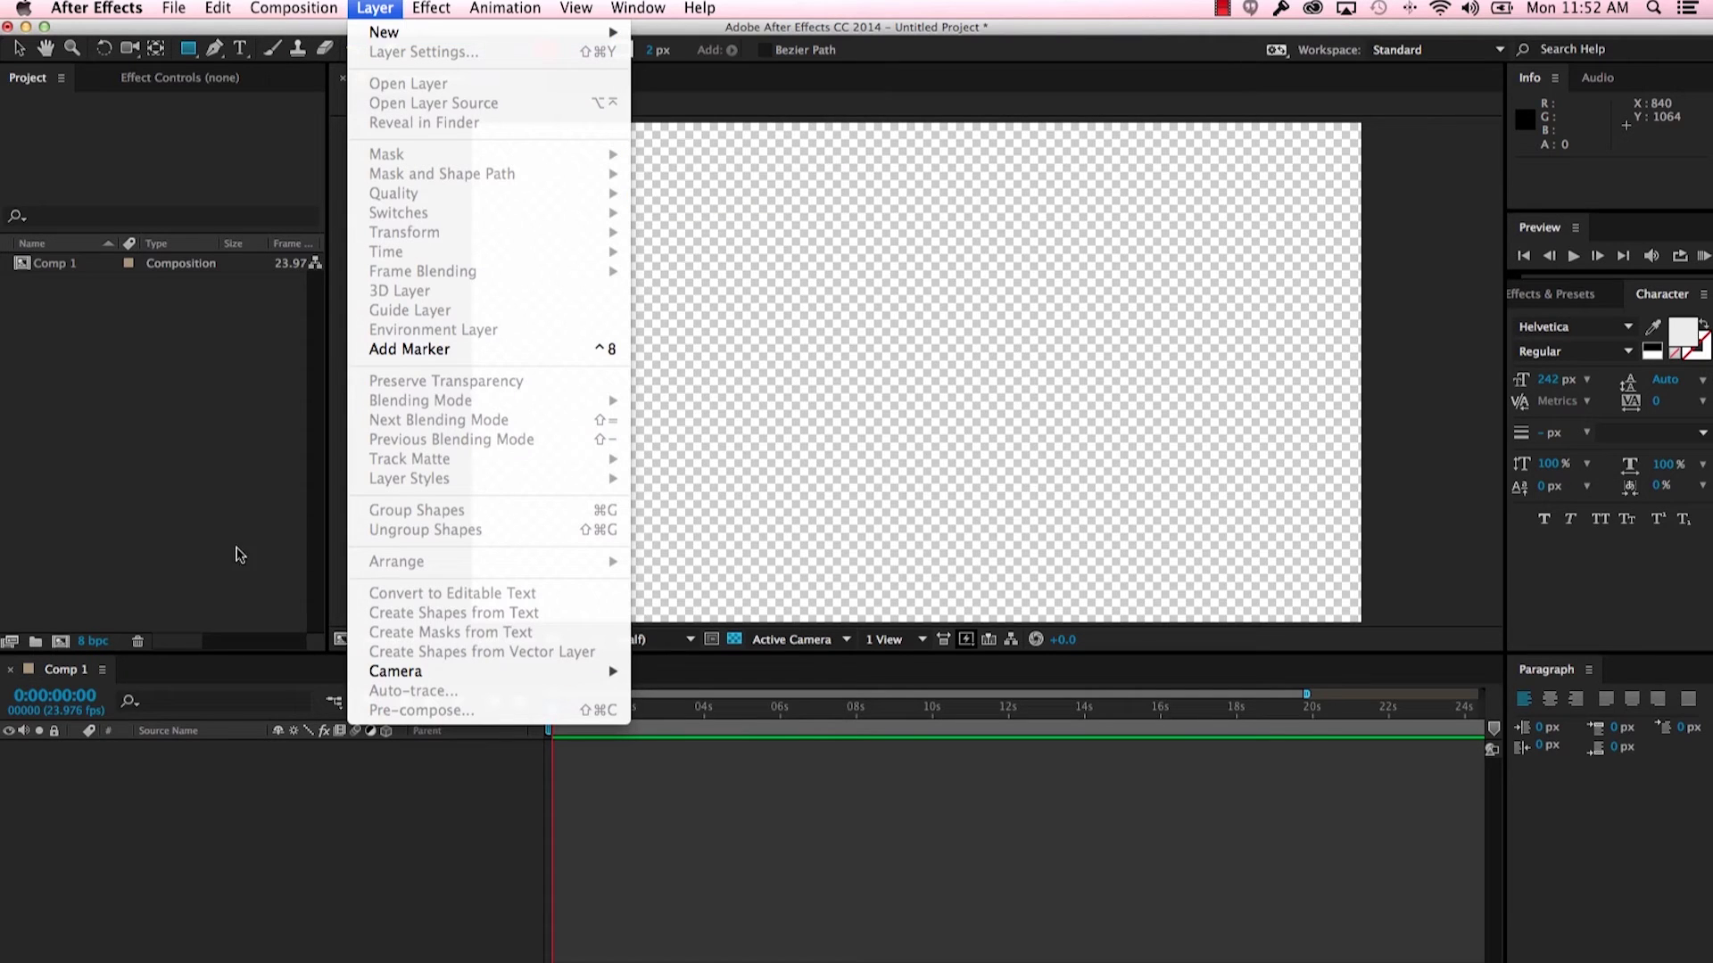
click(241, 790)
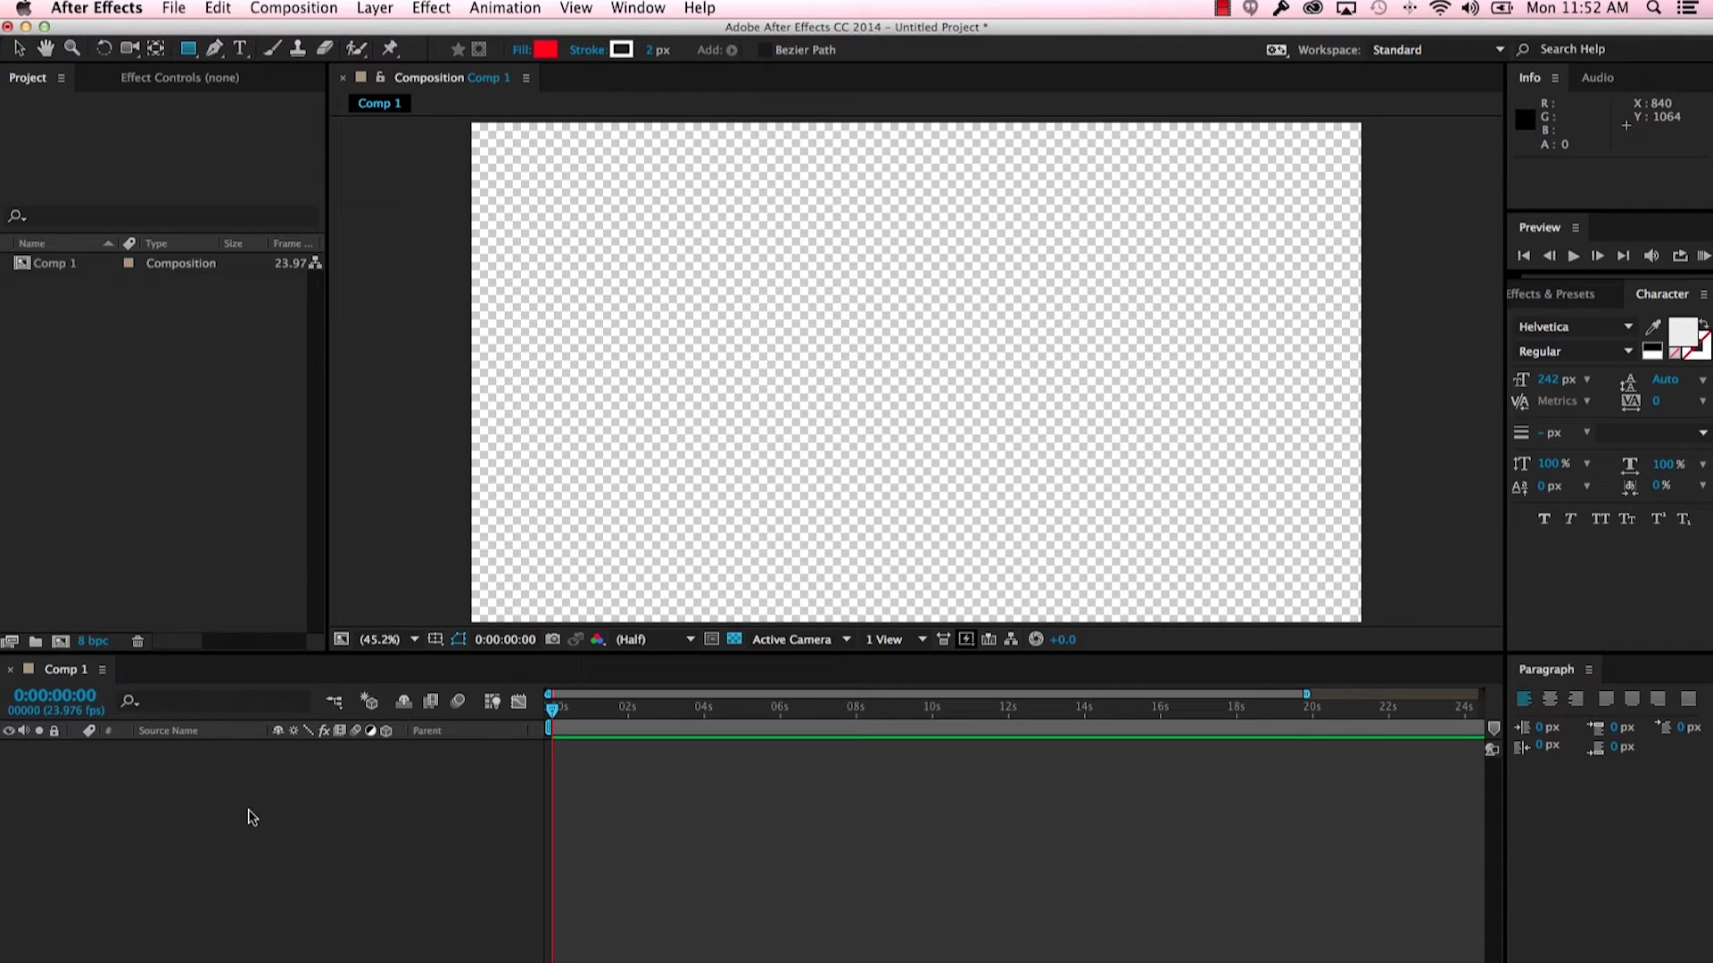
right_click(251, 816)
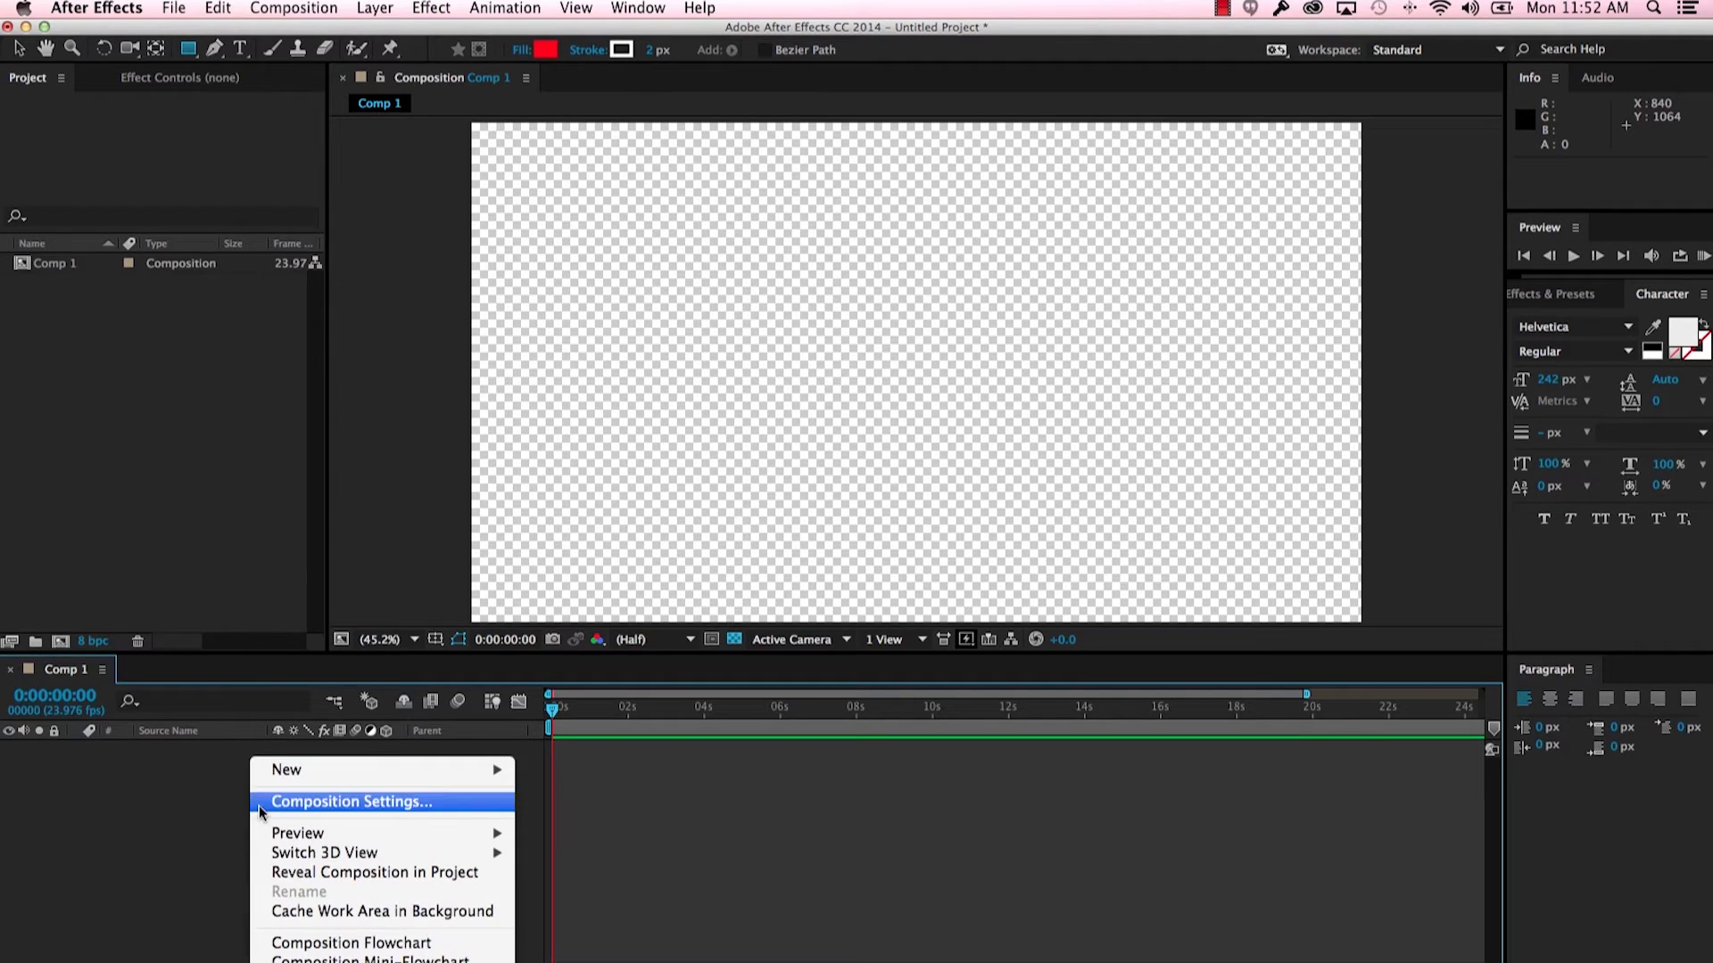
Step: Create a 1920×1080 dark gray (4F4F4F) solid, Dark Gray Solid 1, in Comp 1
mouse_move(286, 781)
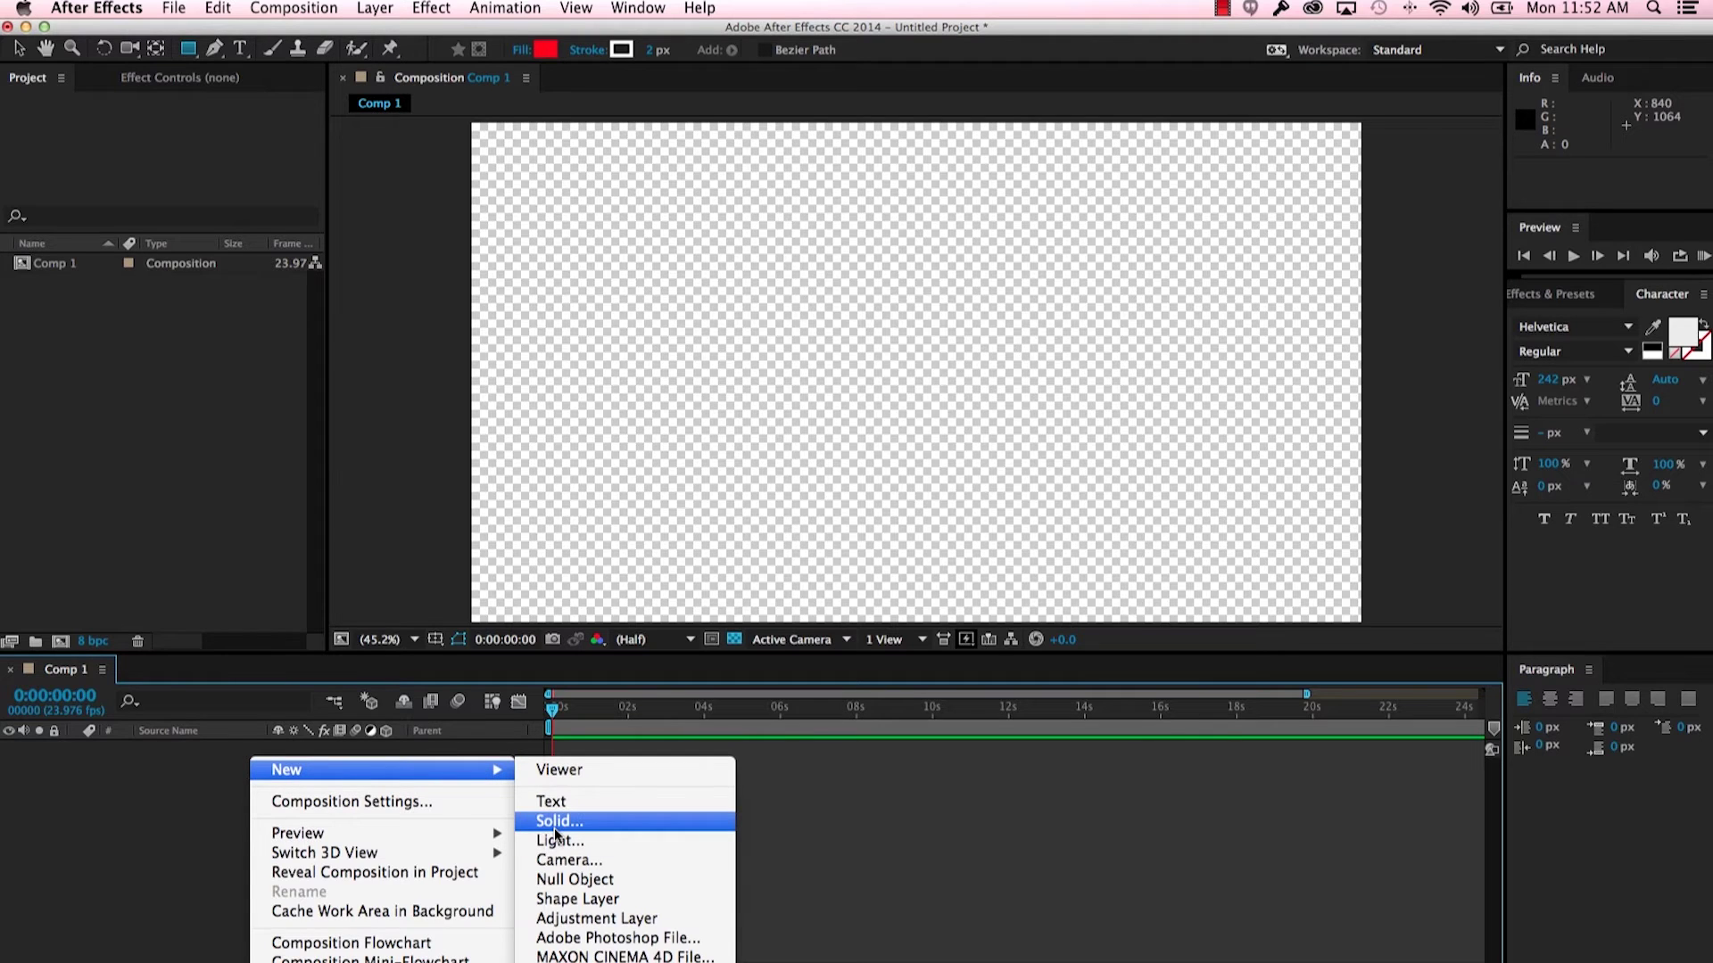
click(554, 822)
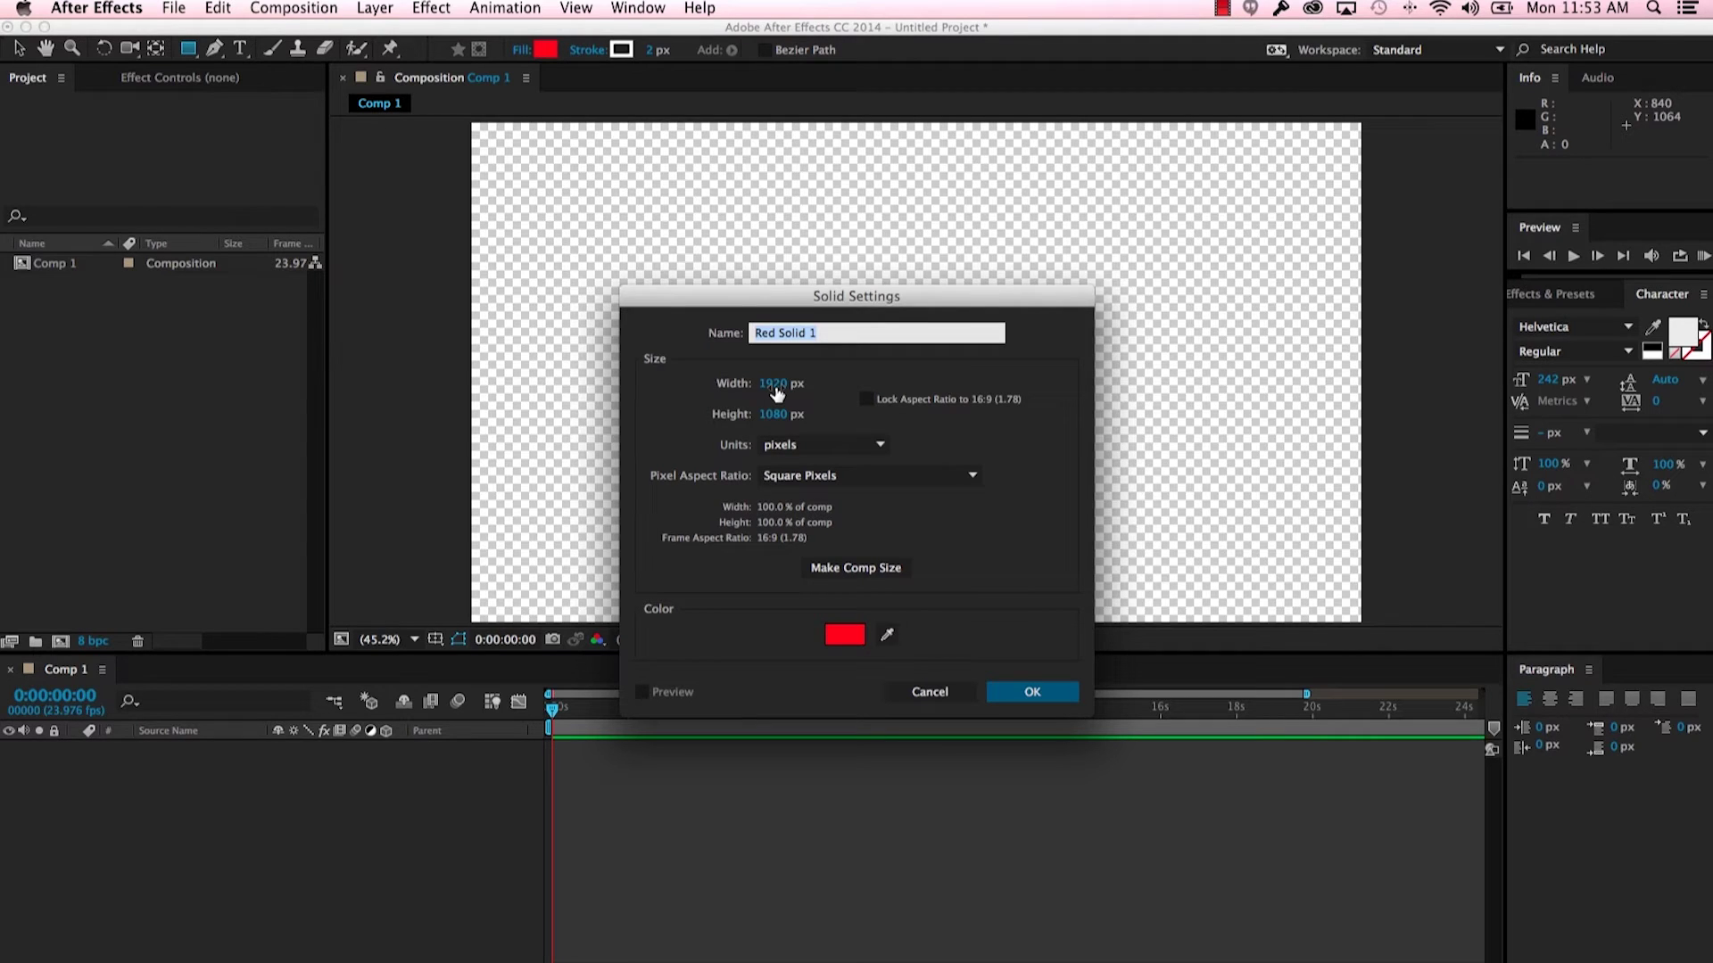
click(858, 635)
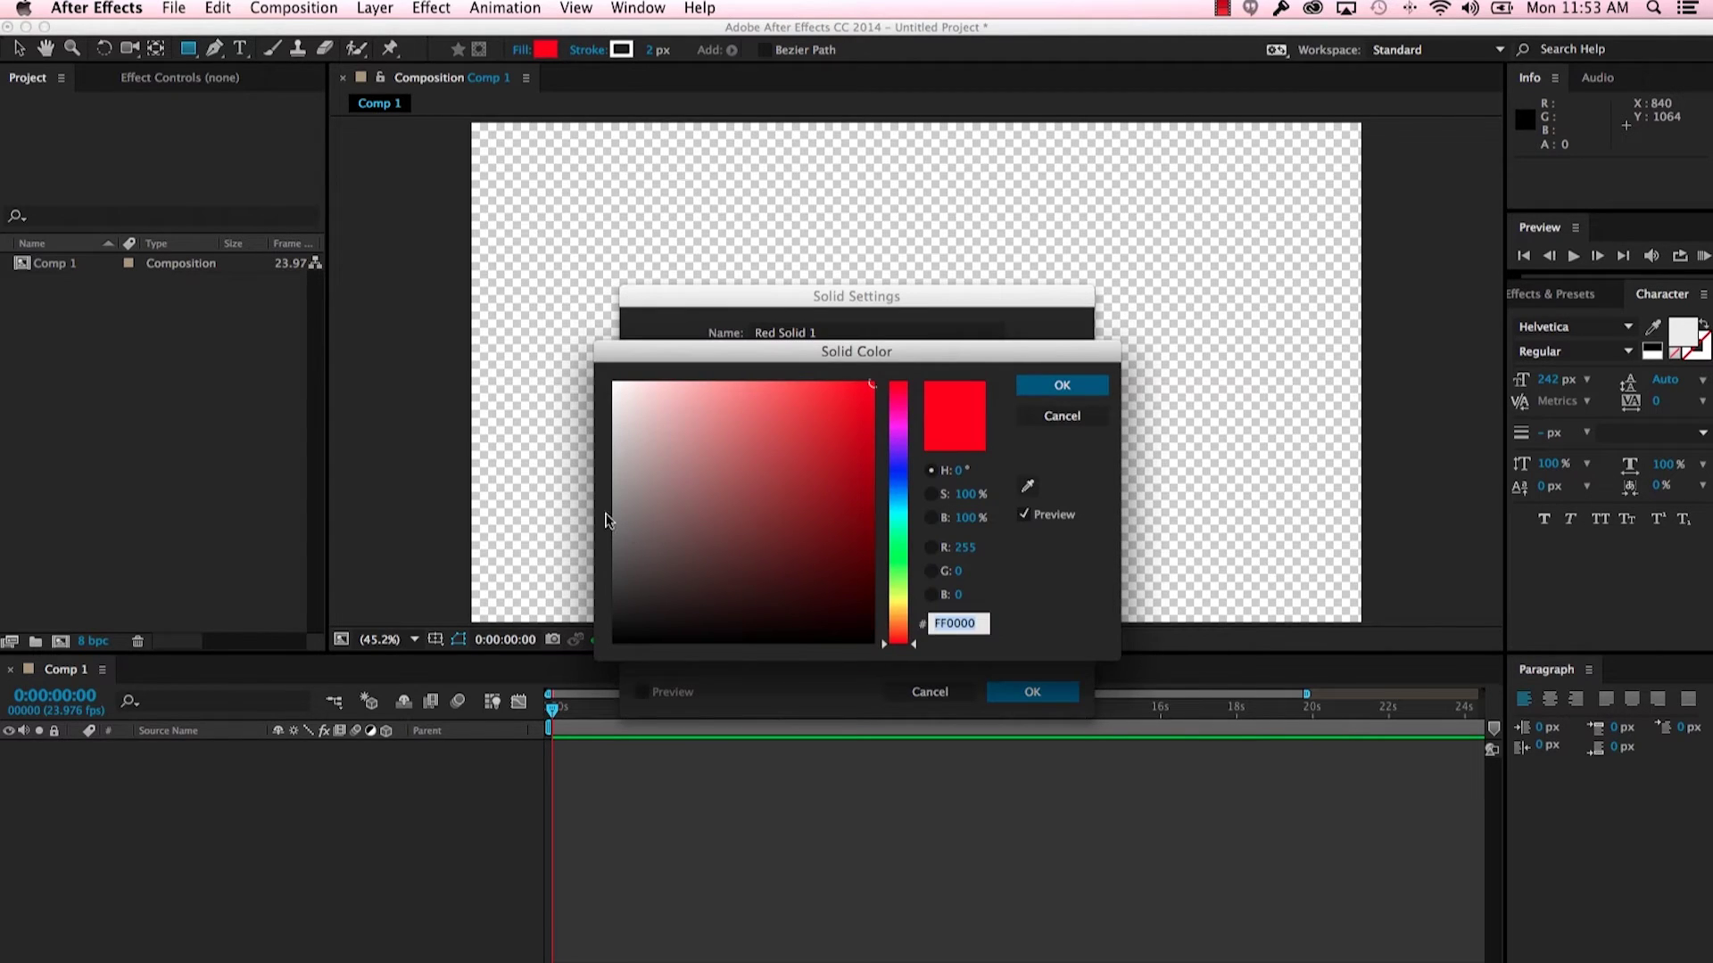
drag(629, 555, 600, 566)
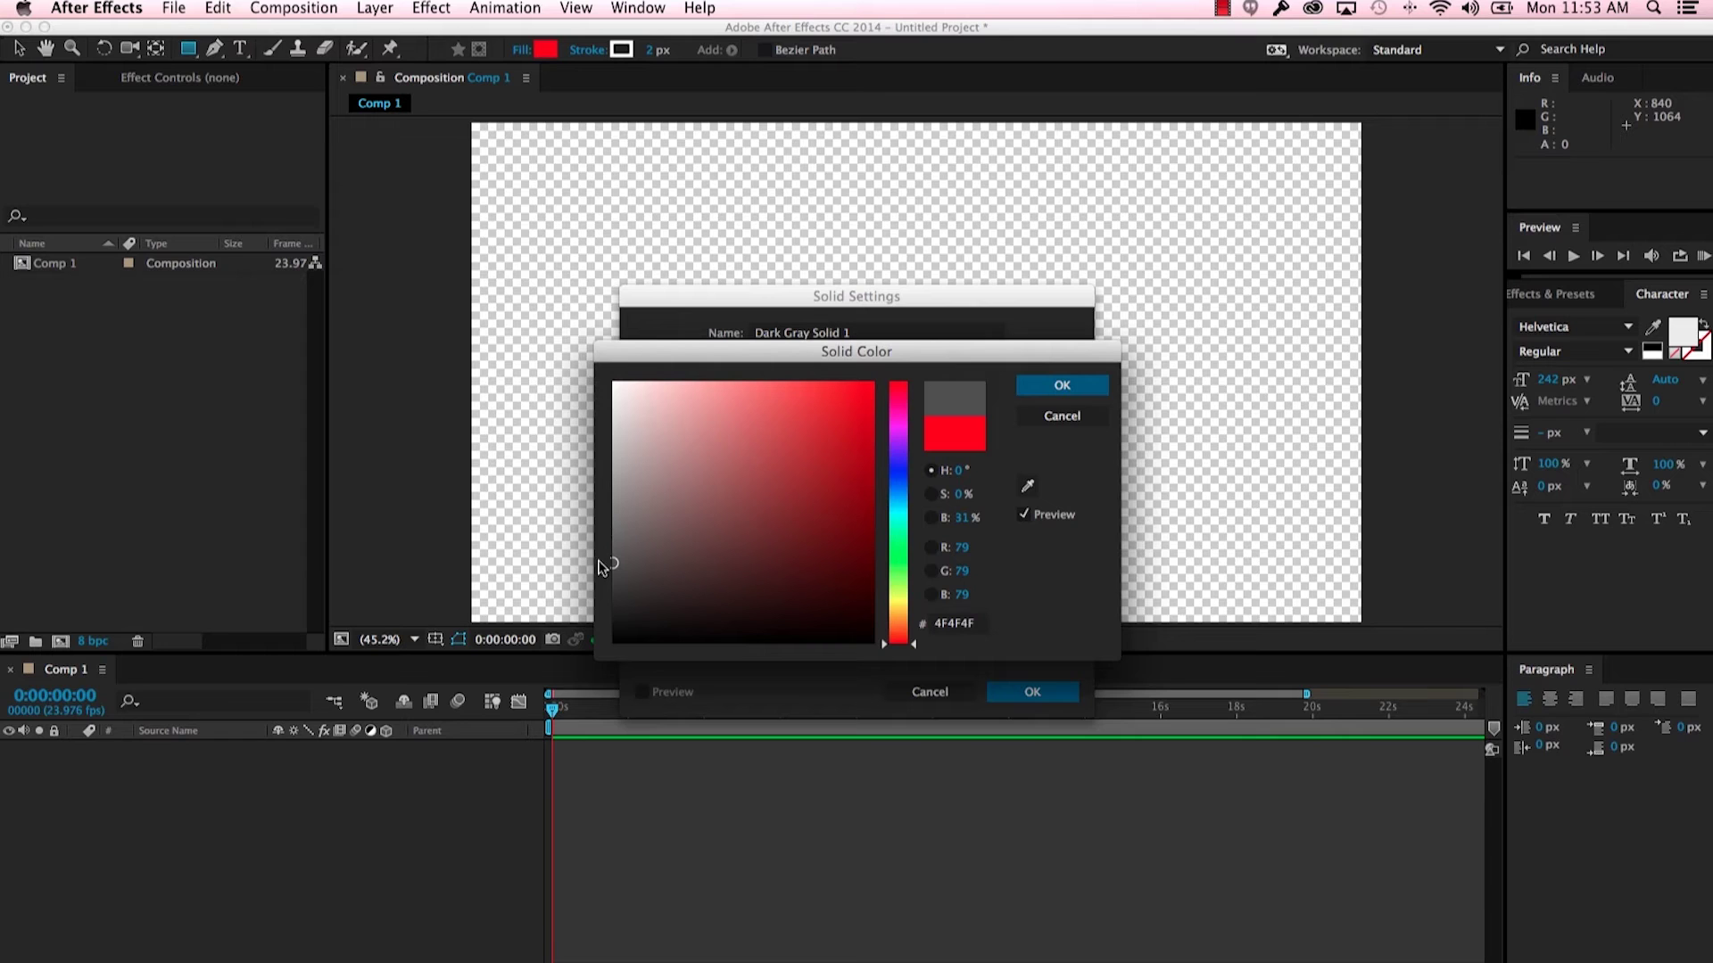
click(1062, 385)
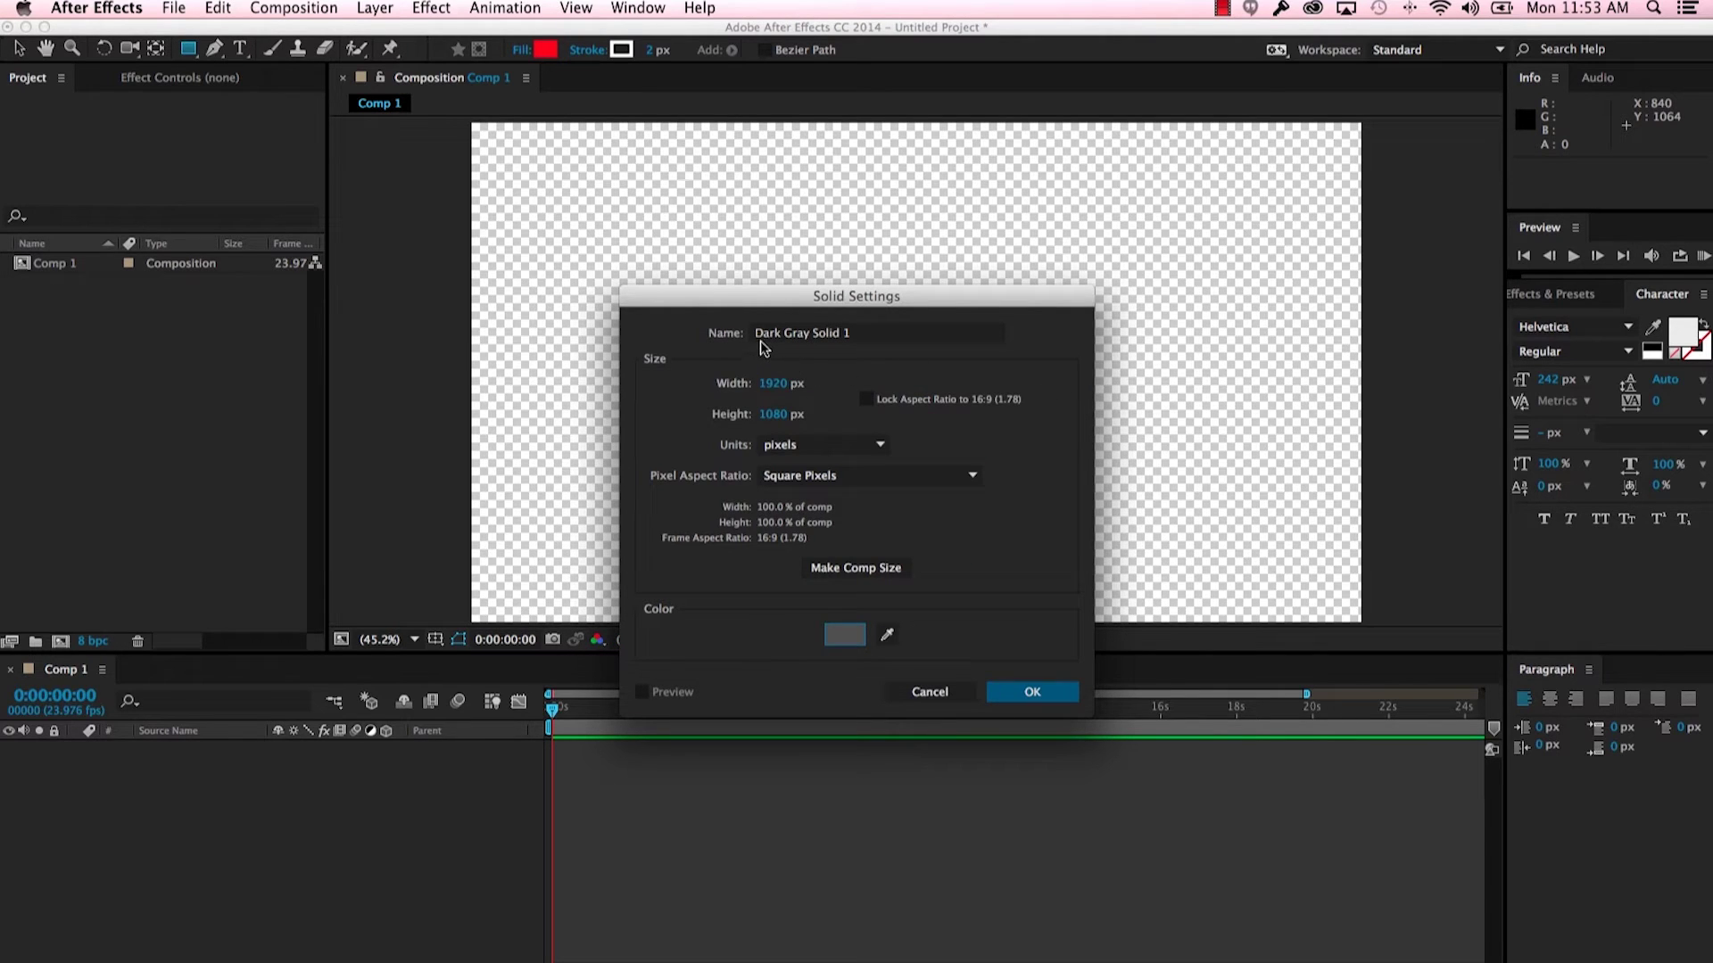
click(1062, 699)
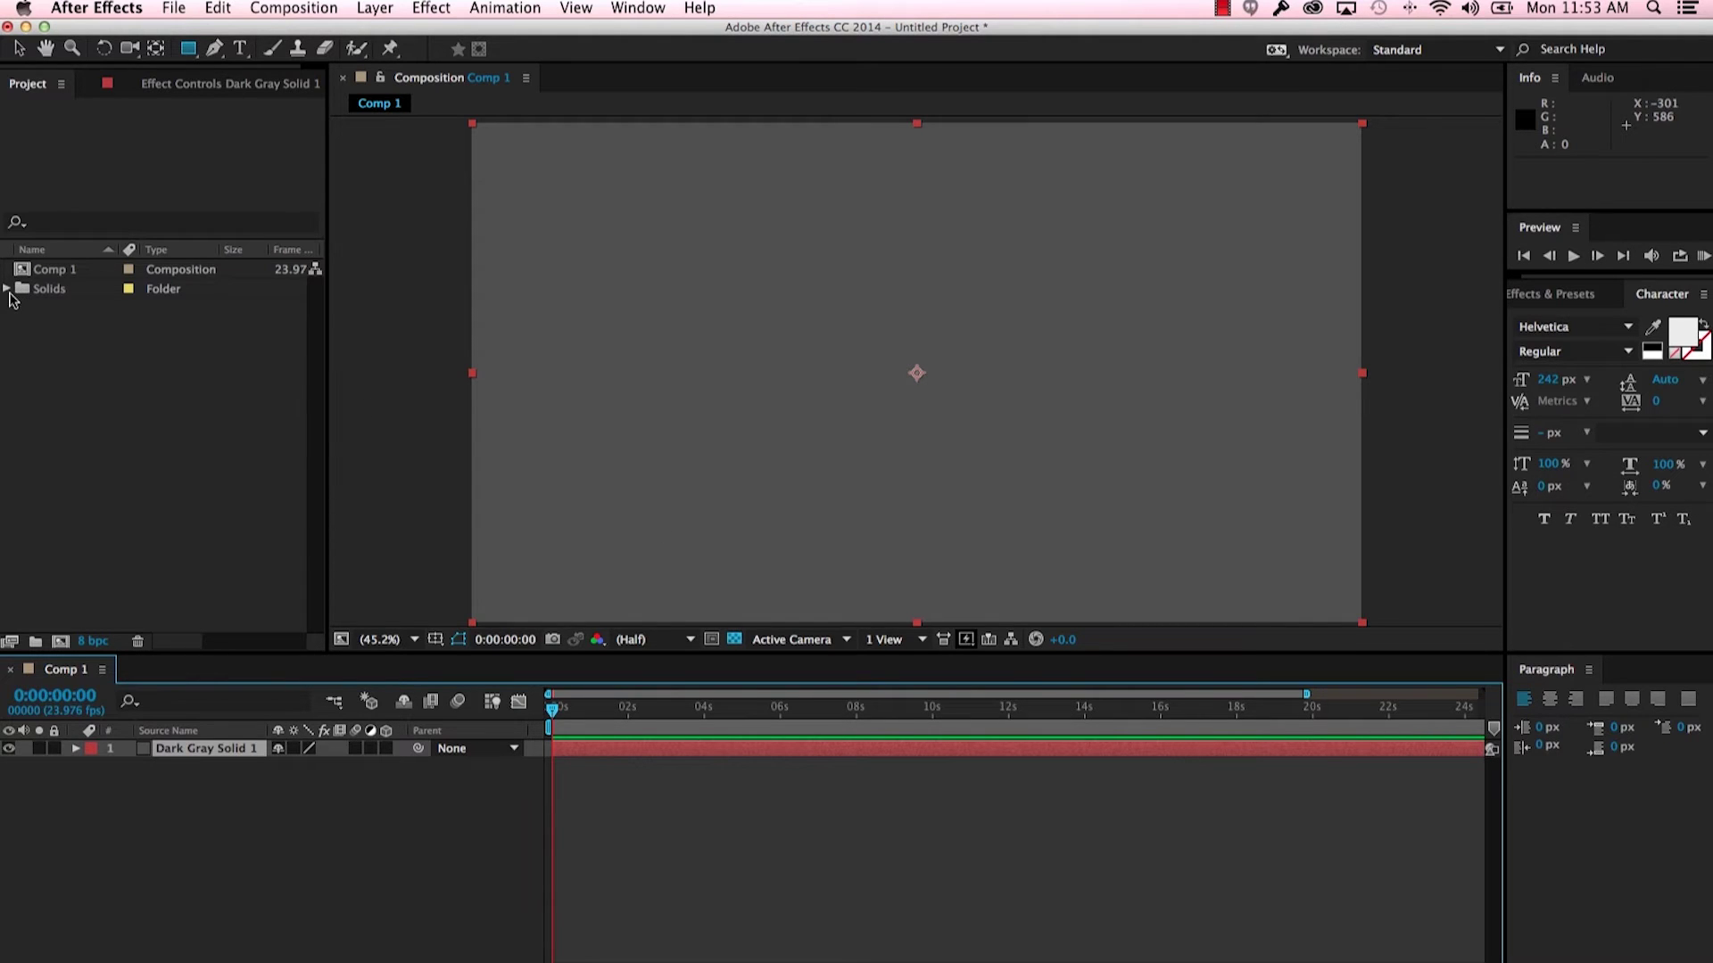
Step: Expand the Solids folder and select the dark gray solid in the Project panel
click(7, 297)
click(7, 290)
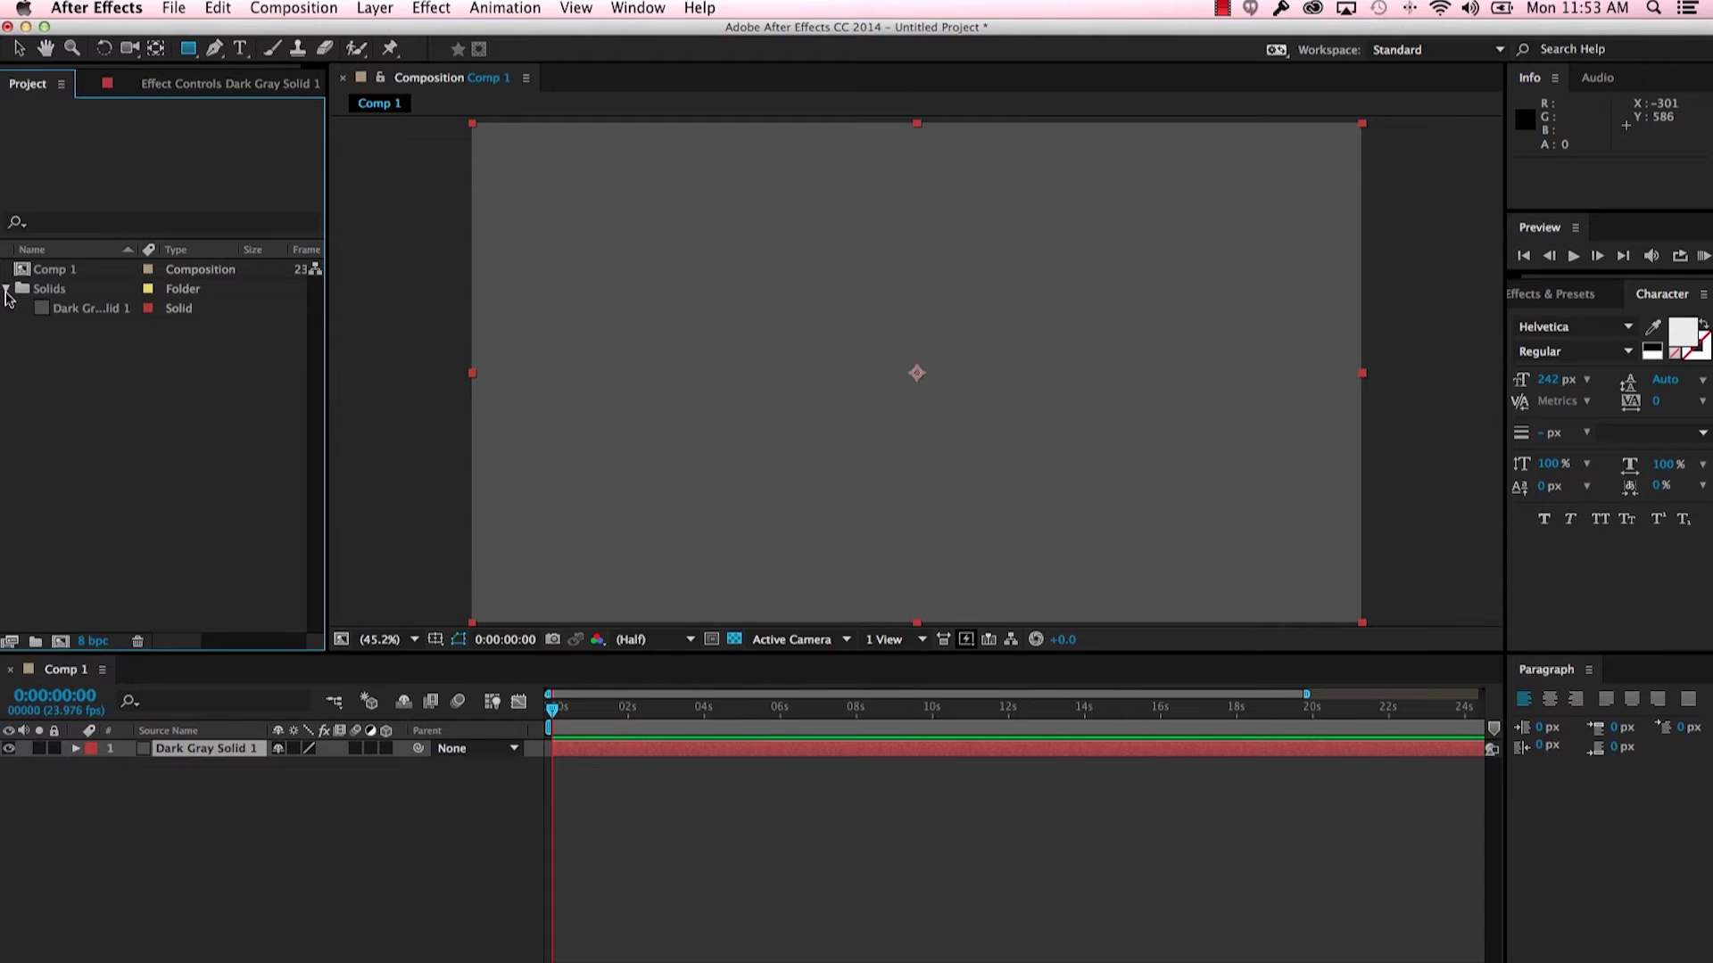
click(77, 309)
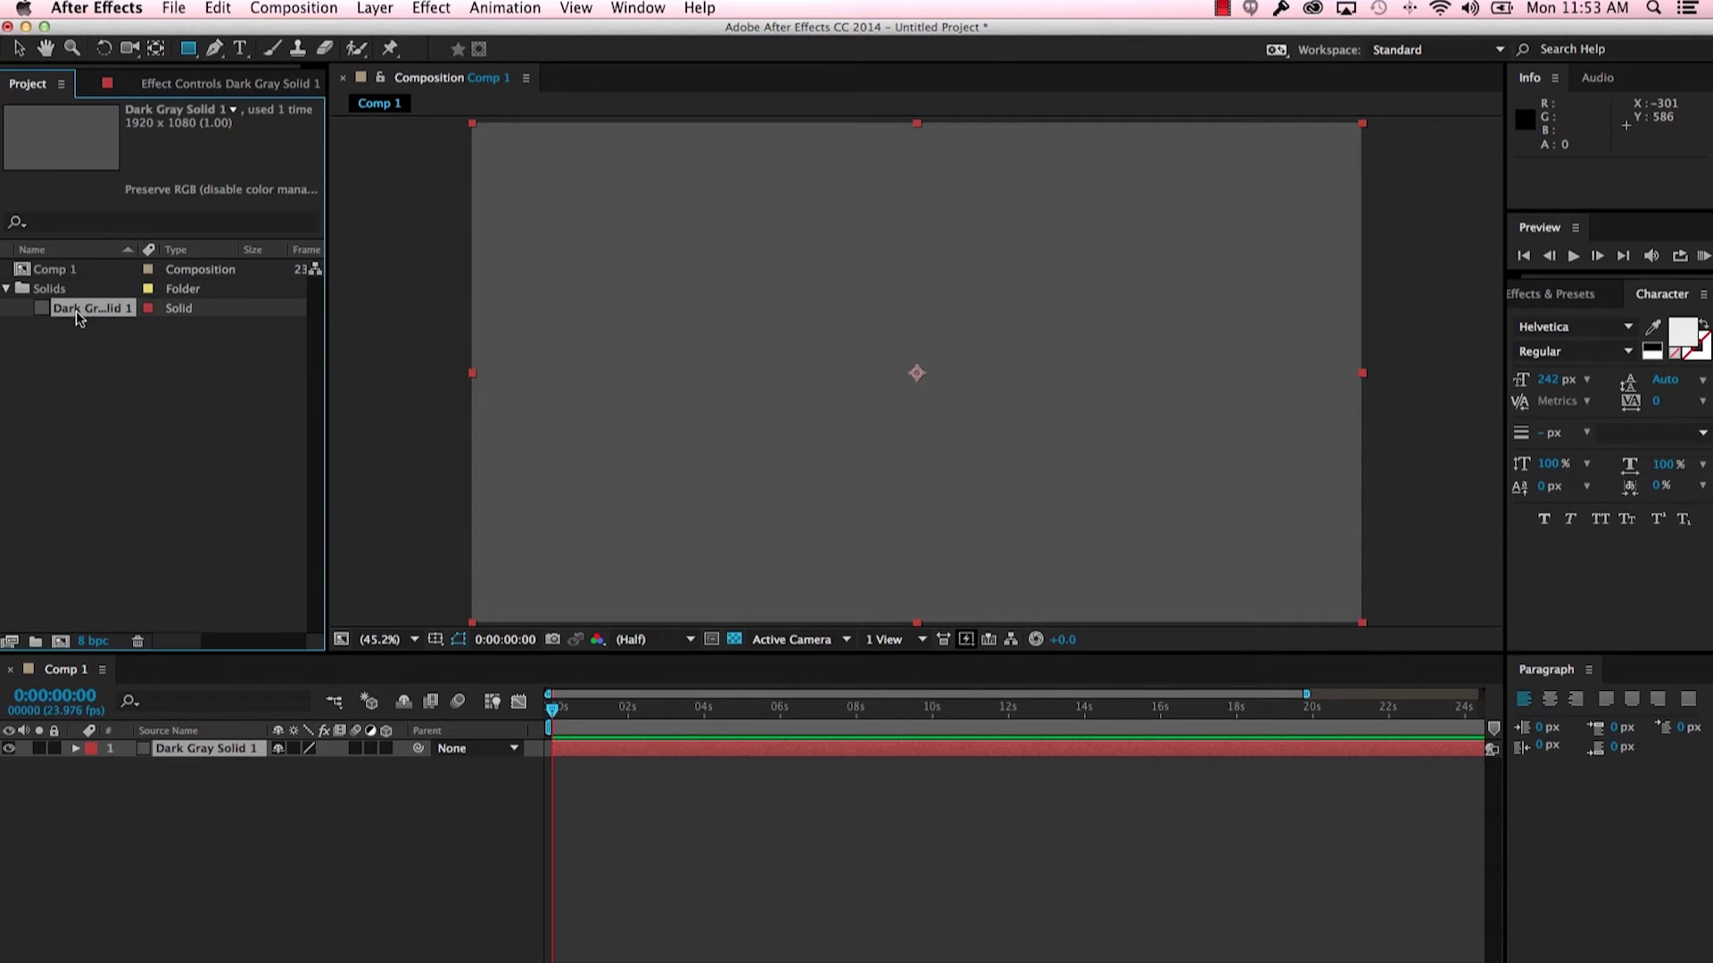
Step: Change the solid's colour to FF0000 in Solid Settings, making it Red Solid 1
click(373, 8)
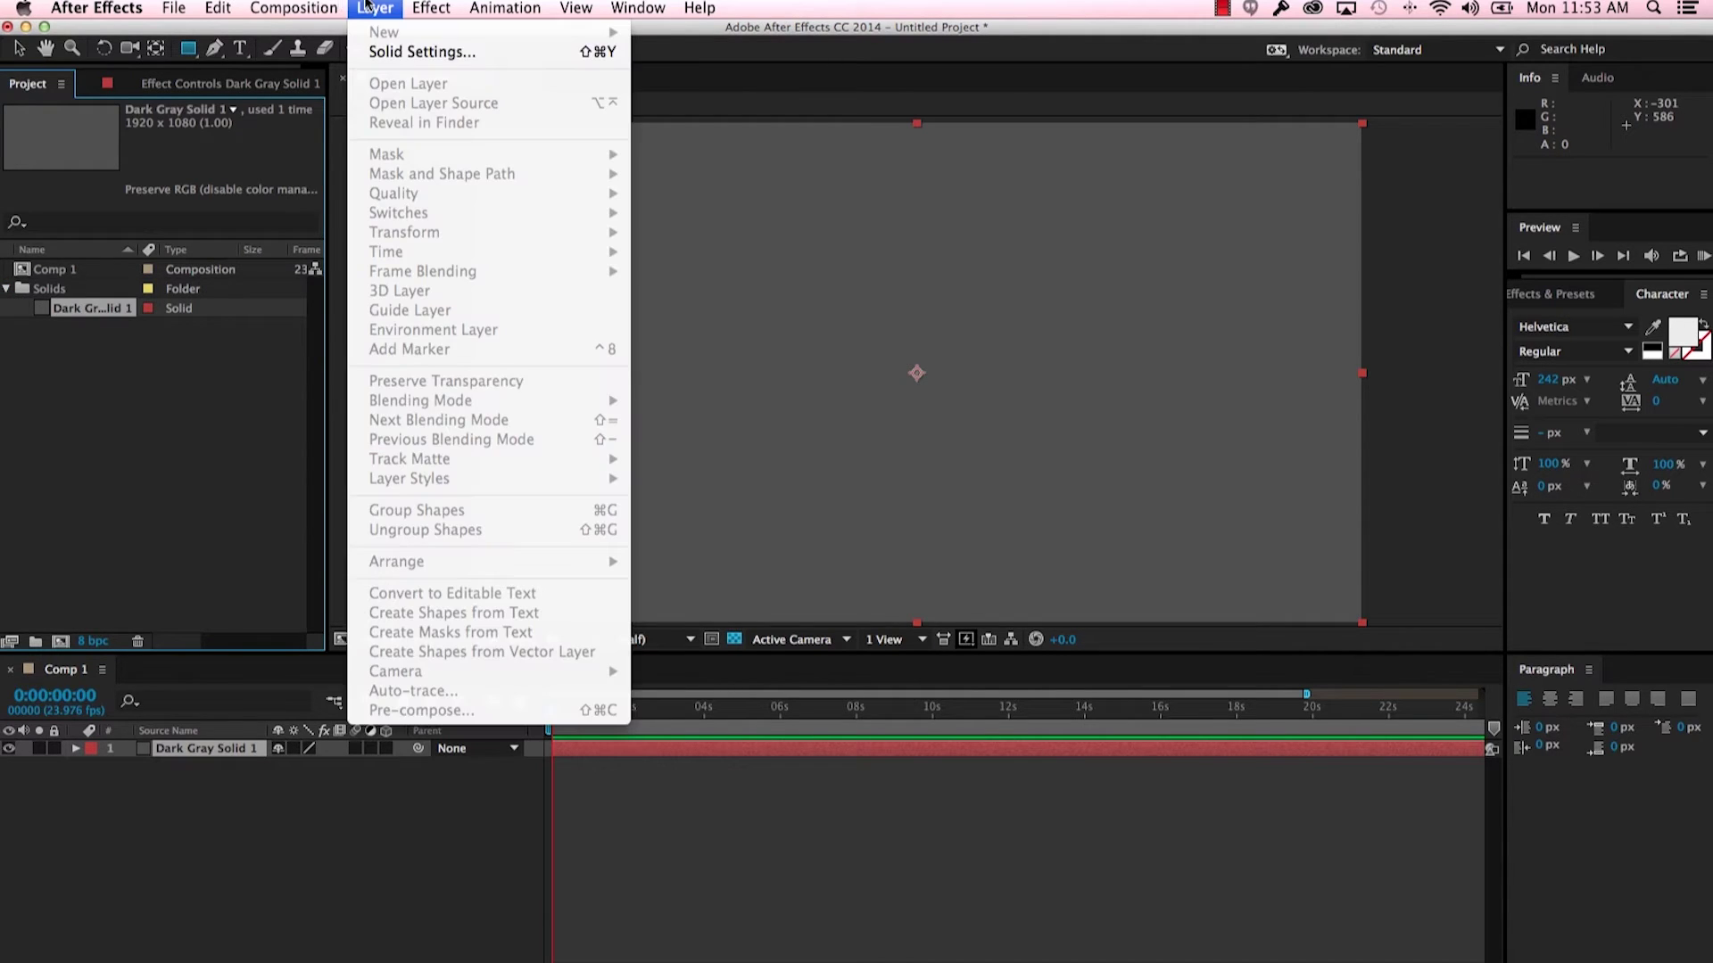
click(388, 53)
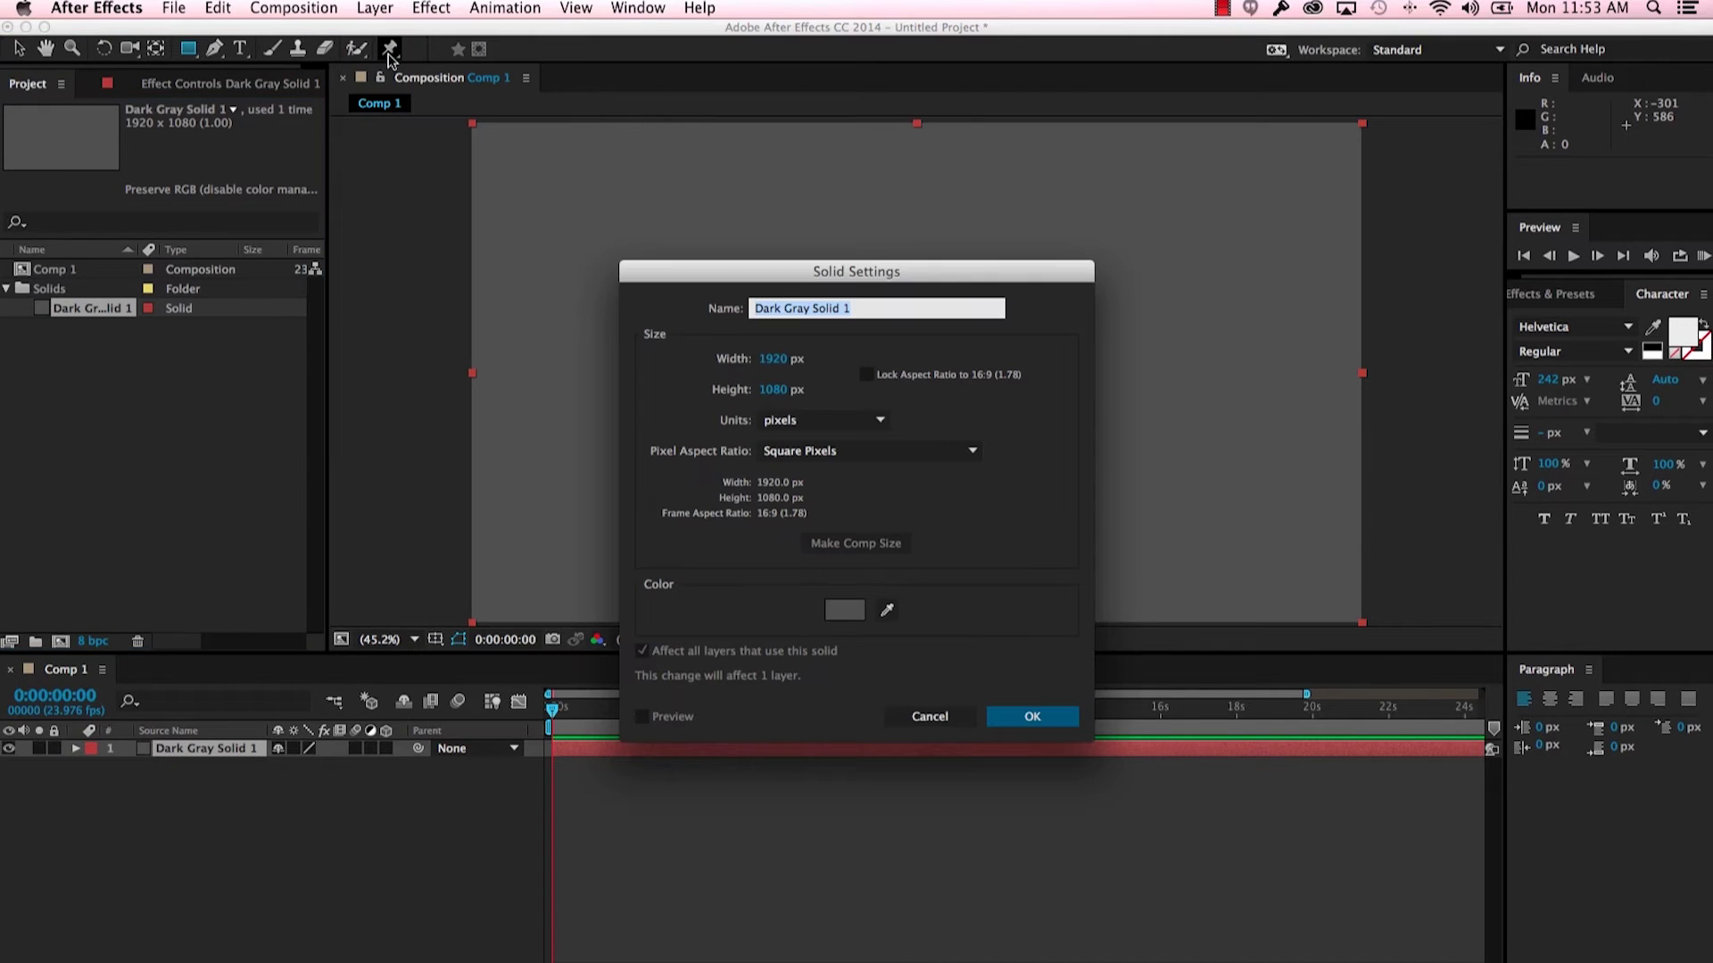
click(845, 610)
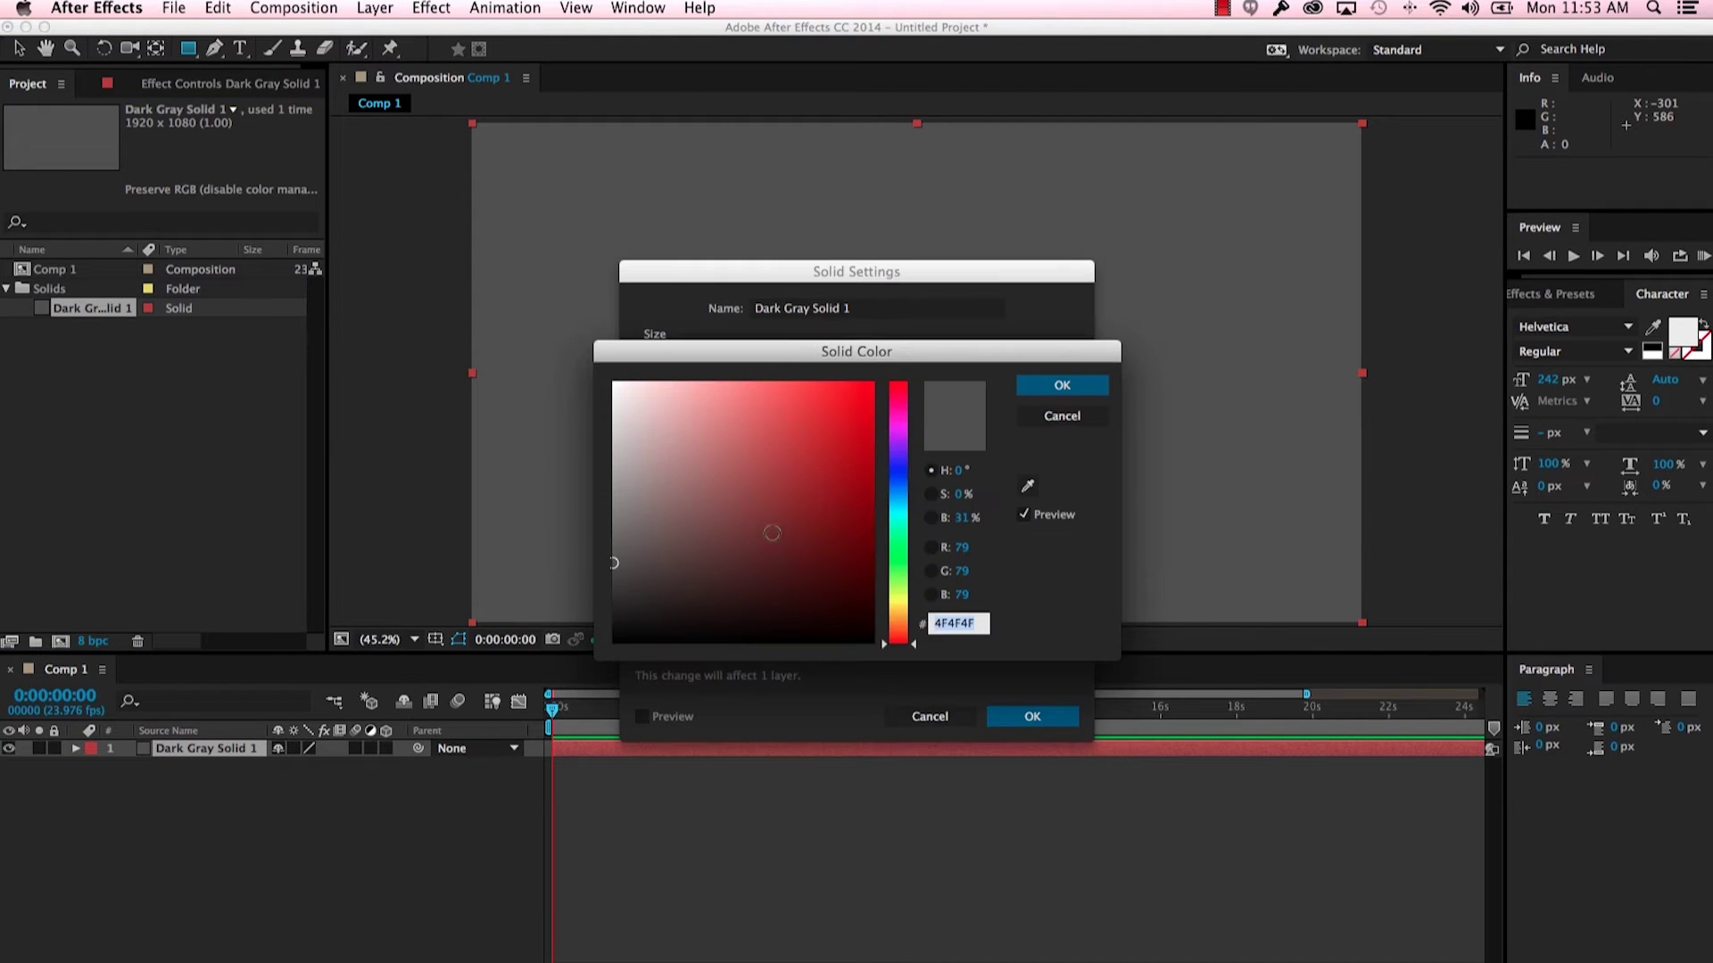
text(ff0000)
click(1039, 386)
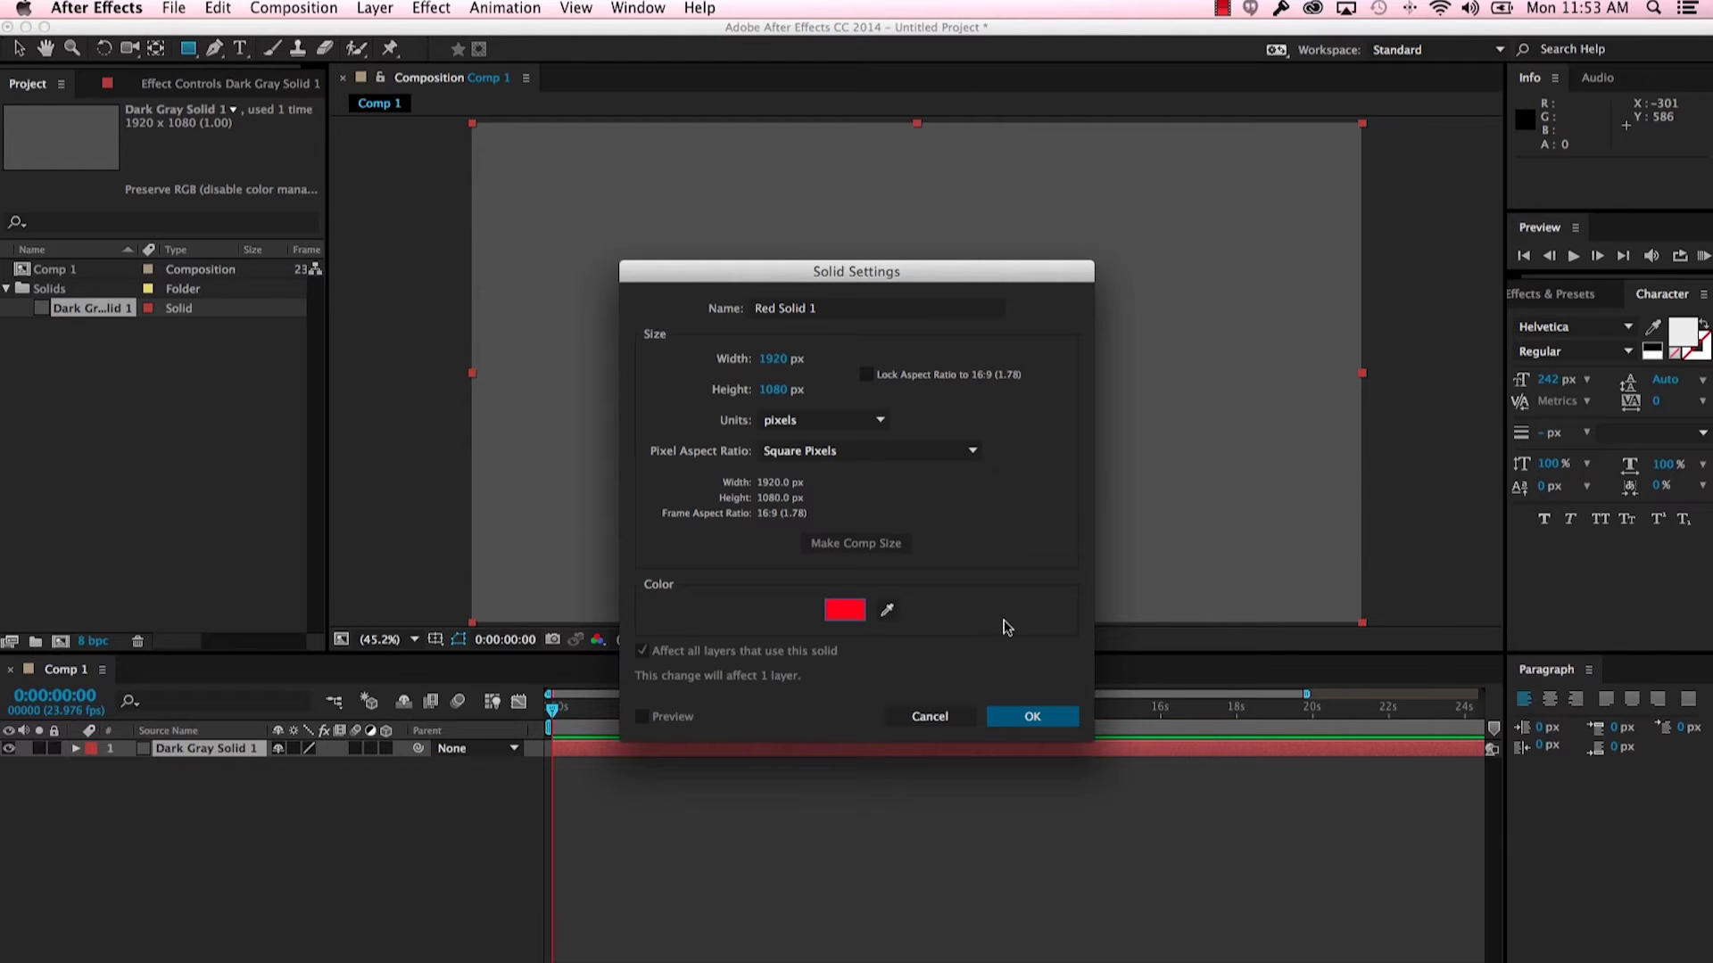
click(1021, 718)
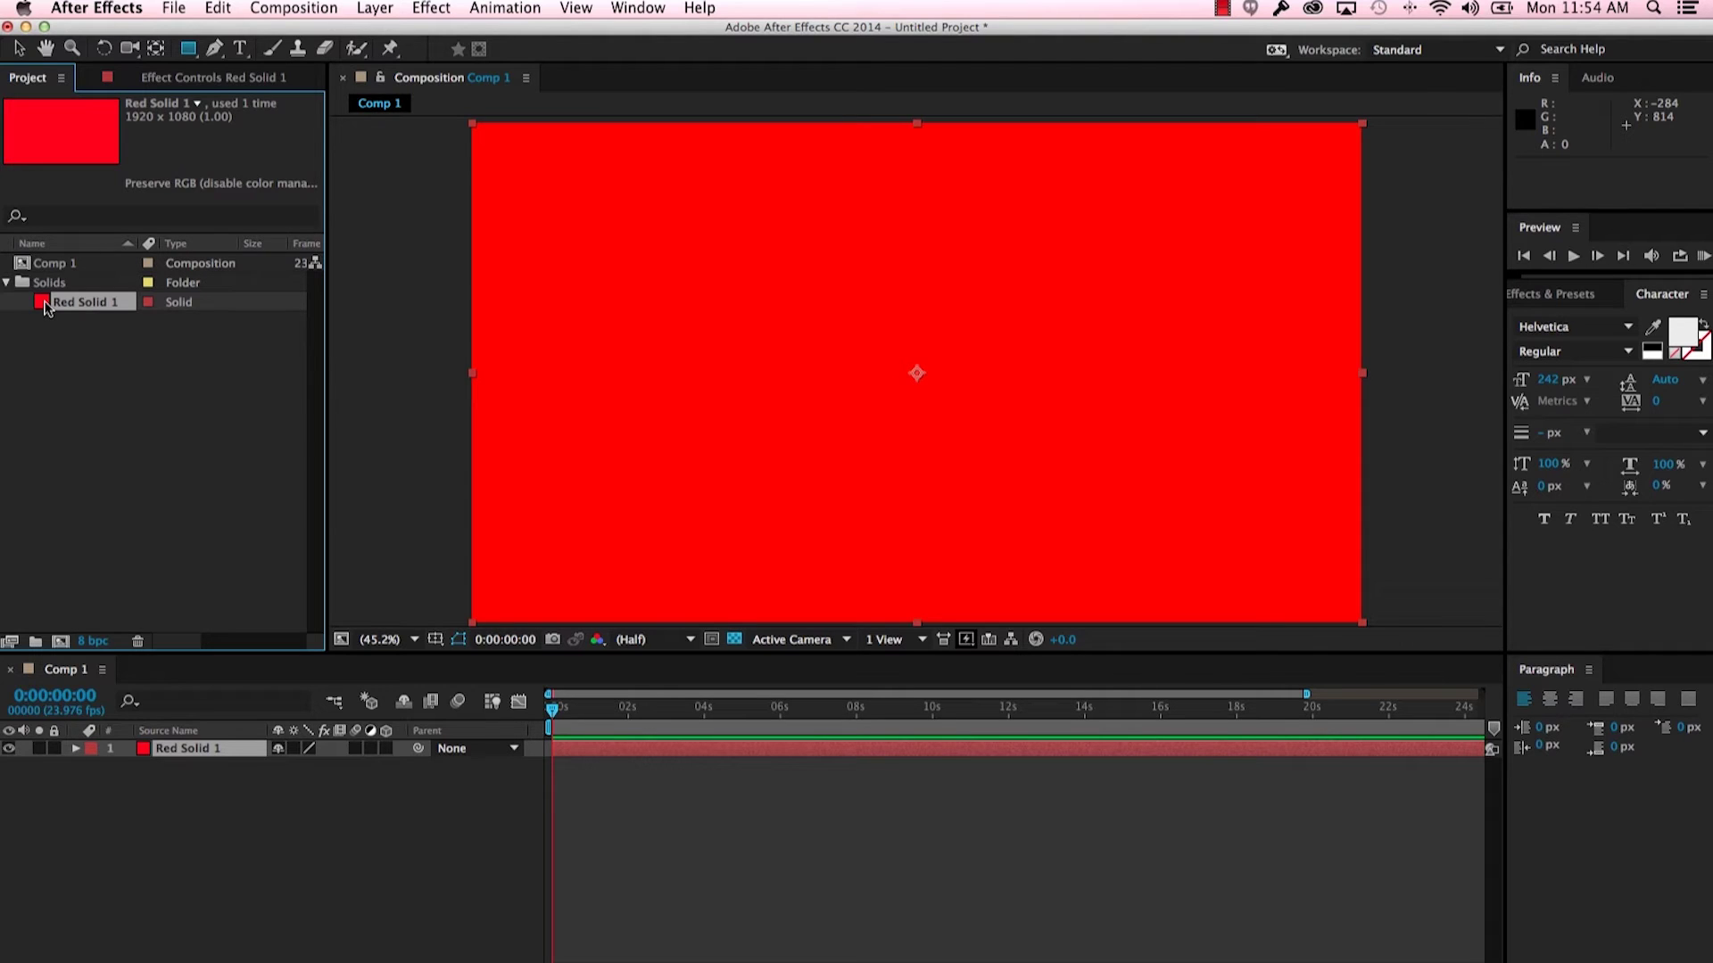
right_click(242, 831)
Step: Add a text layer reading 'TEXT' and drag it toward the centre of the frame
mouse_move(305, 782)
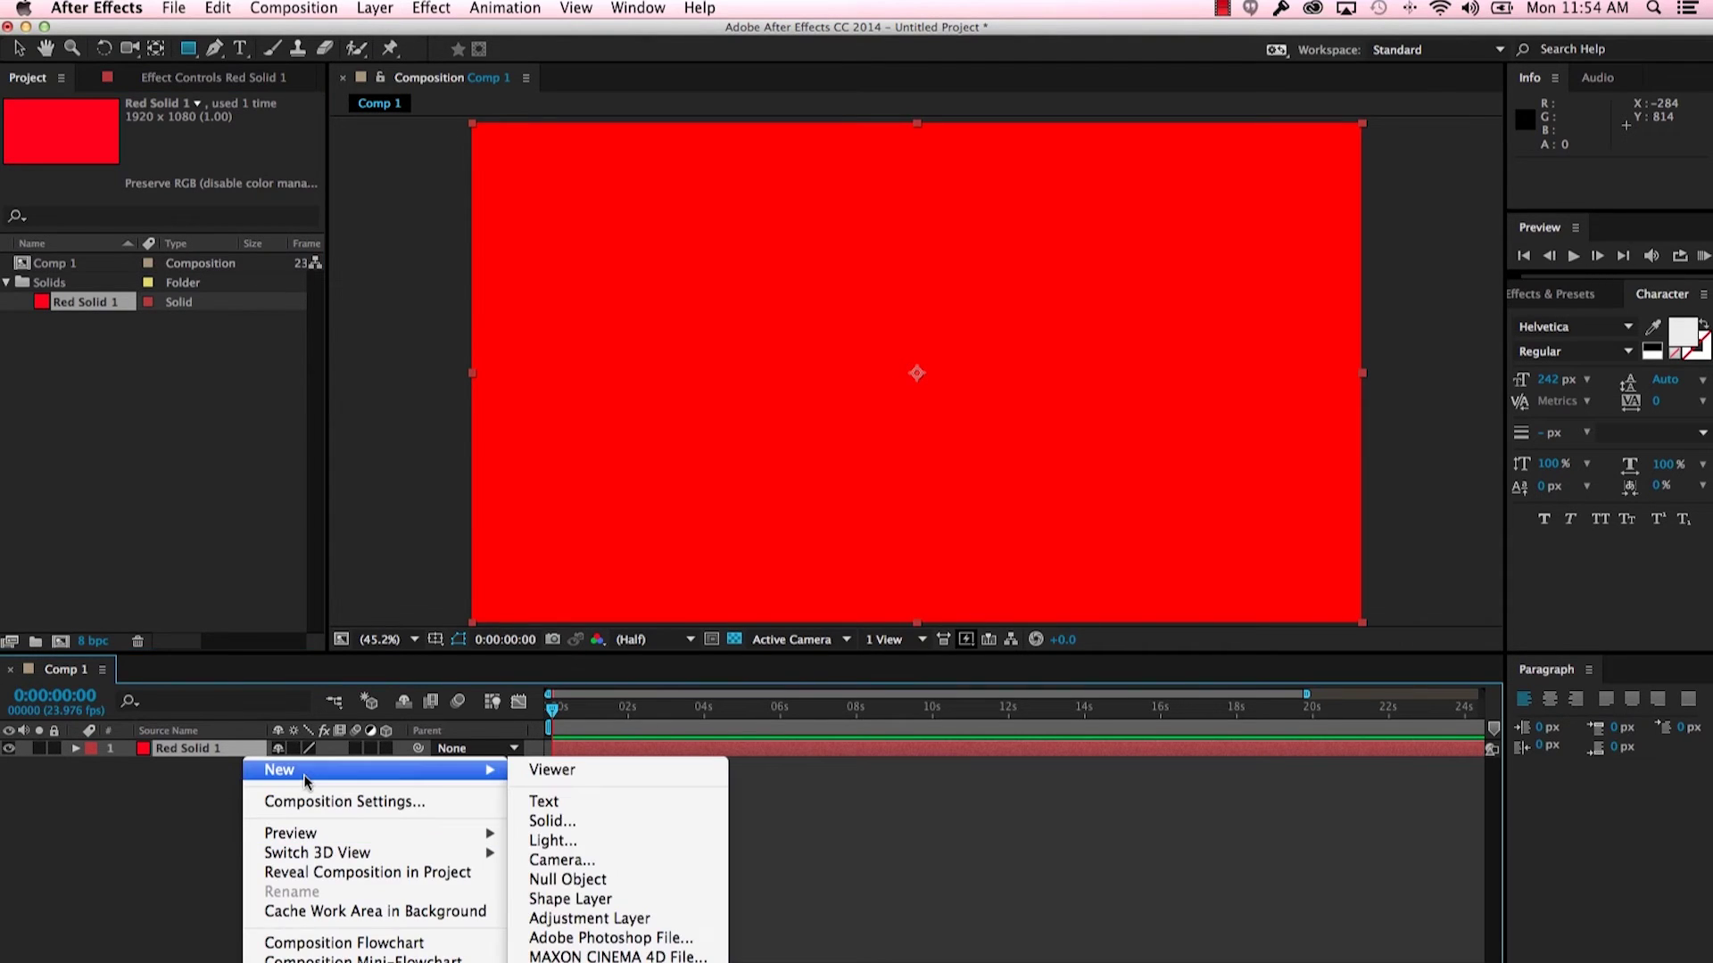
click(548, 806)
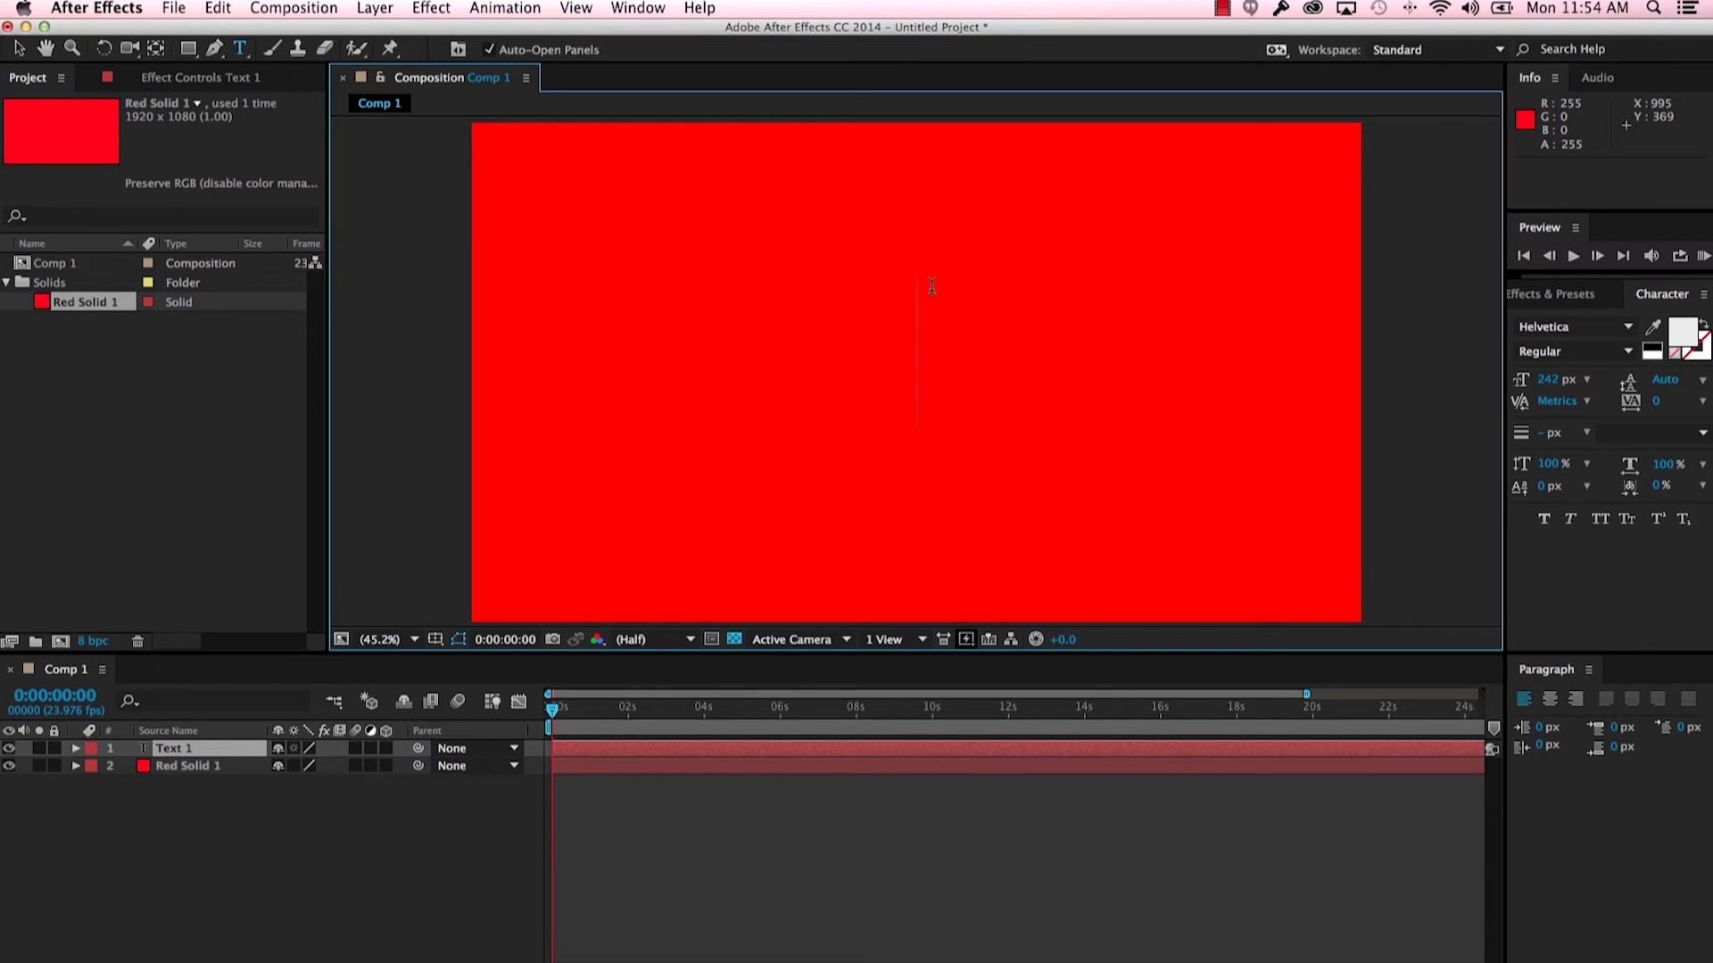
text(TEXT)
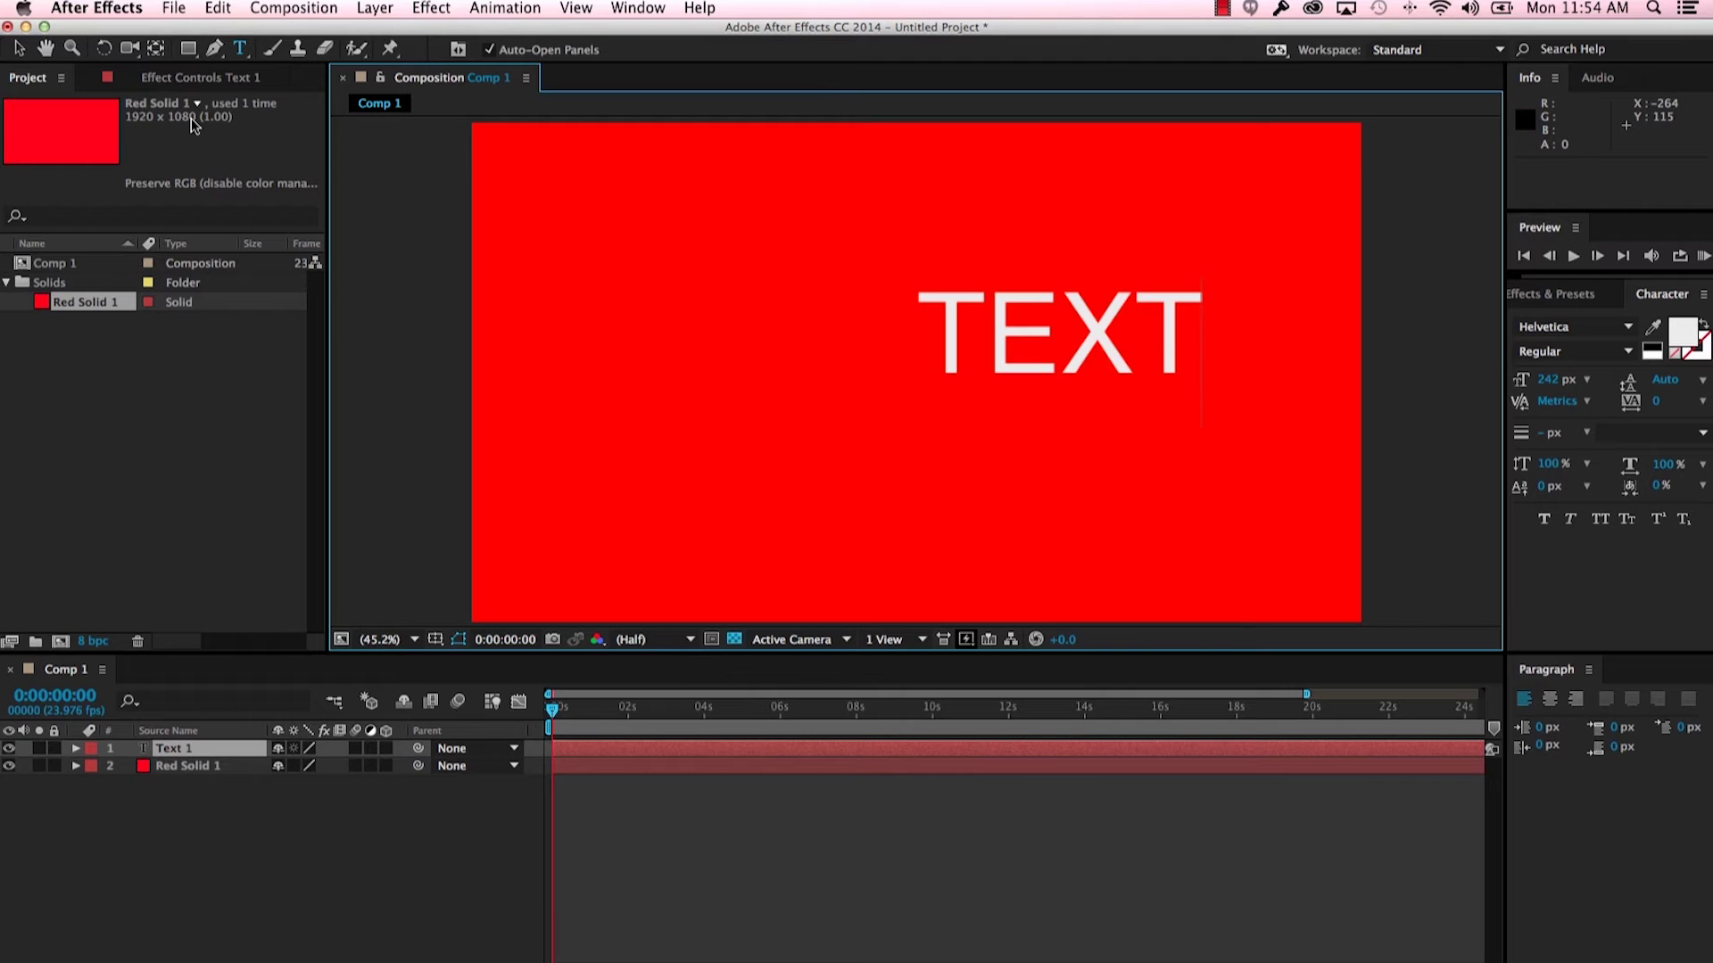
click(18, 48)
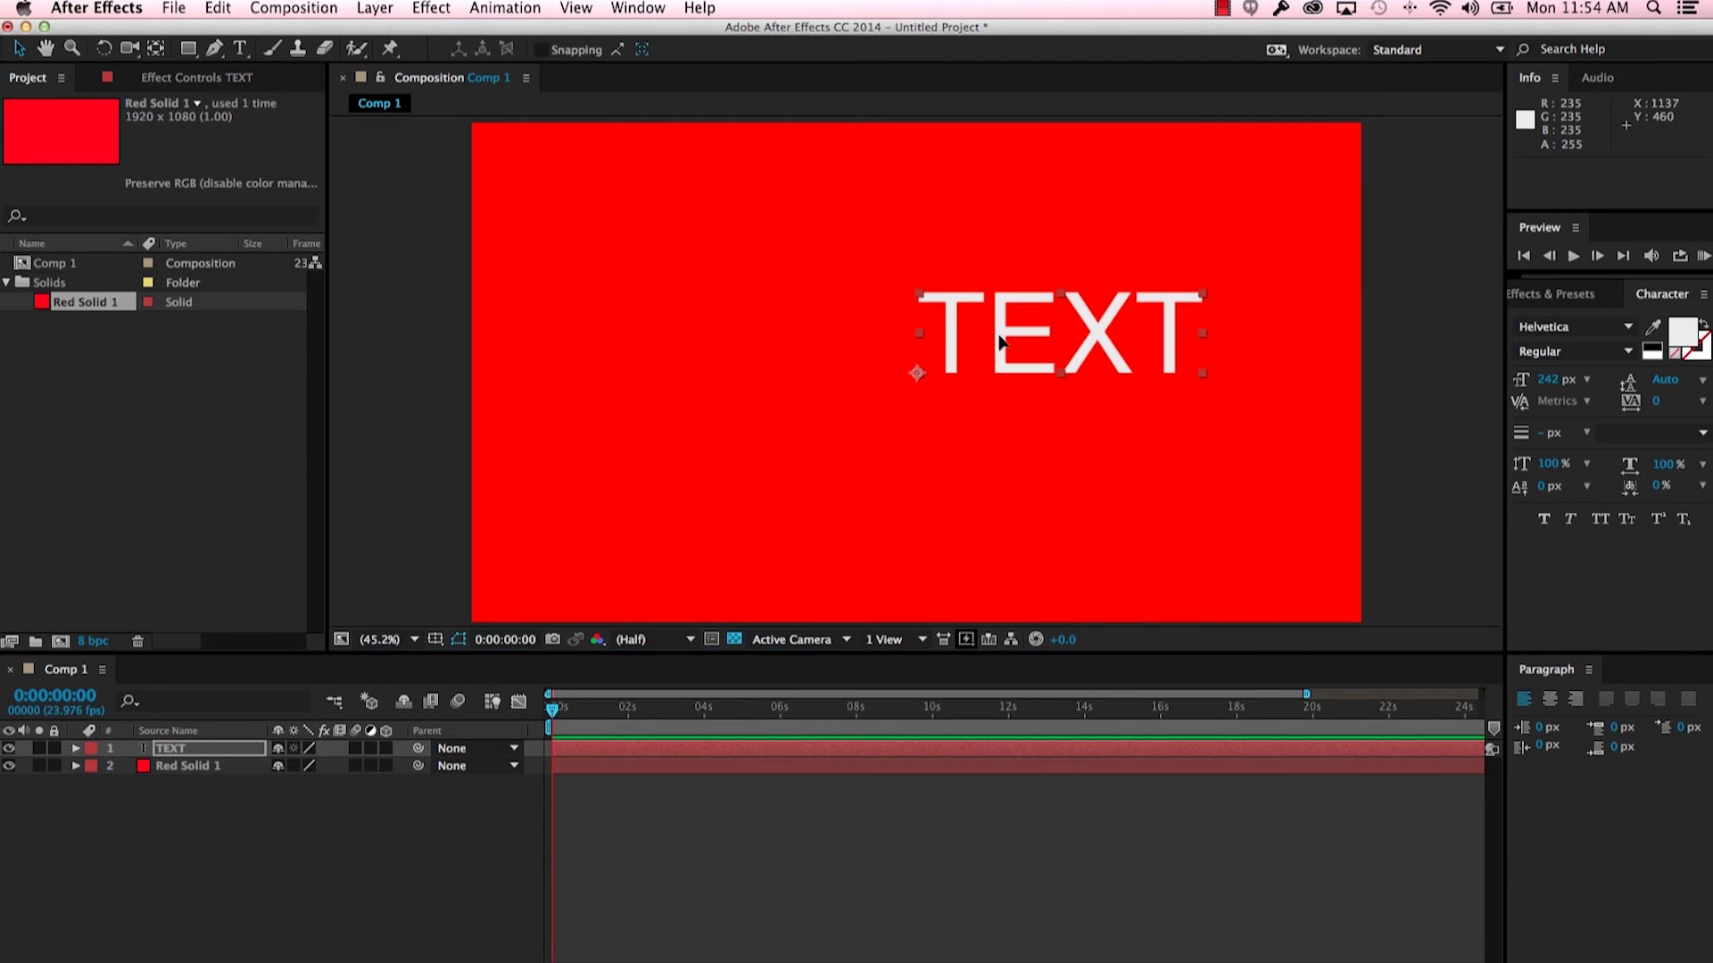
drag(1001, 341, 848, 388)
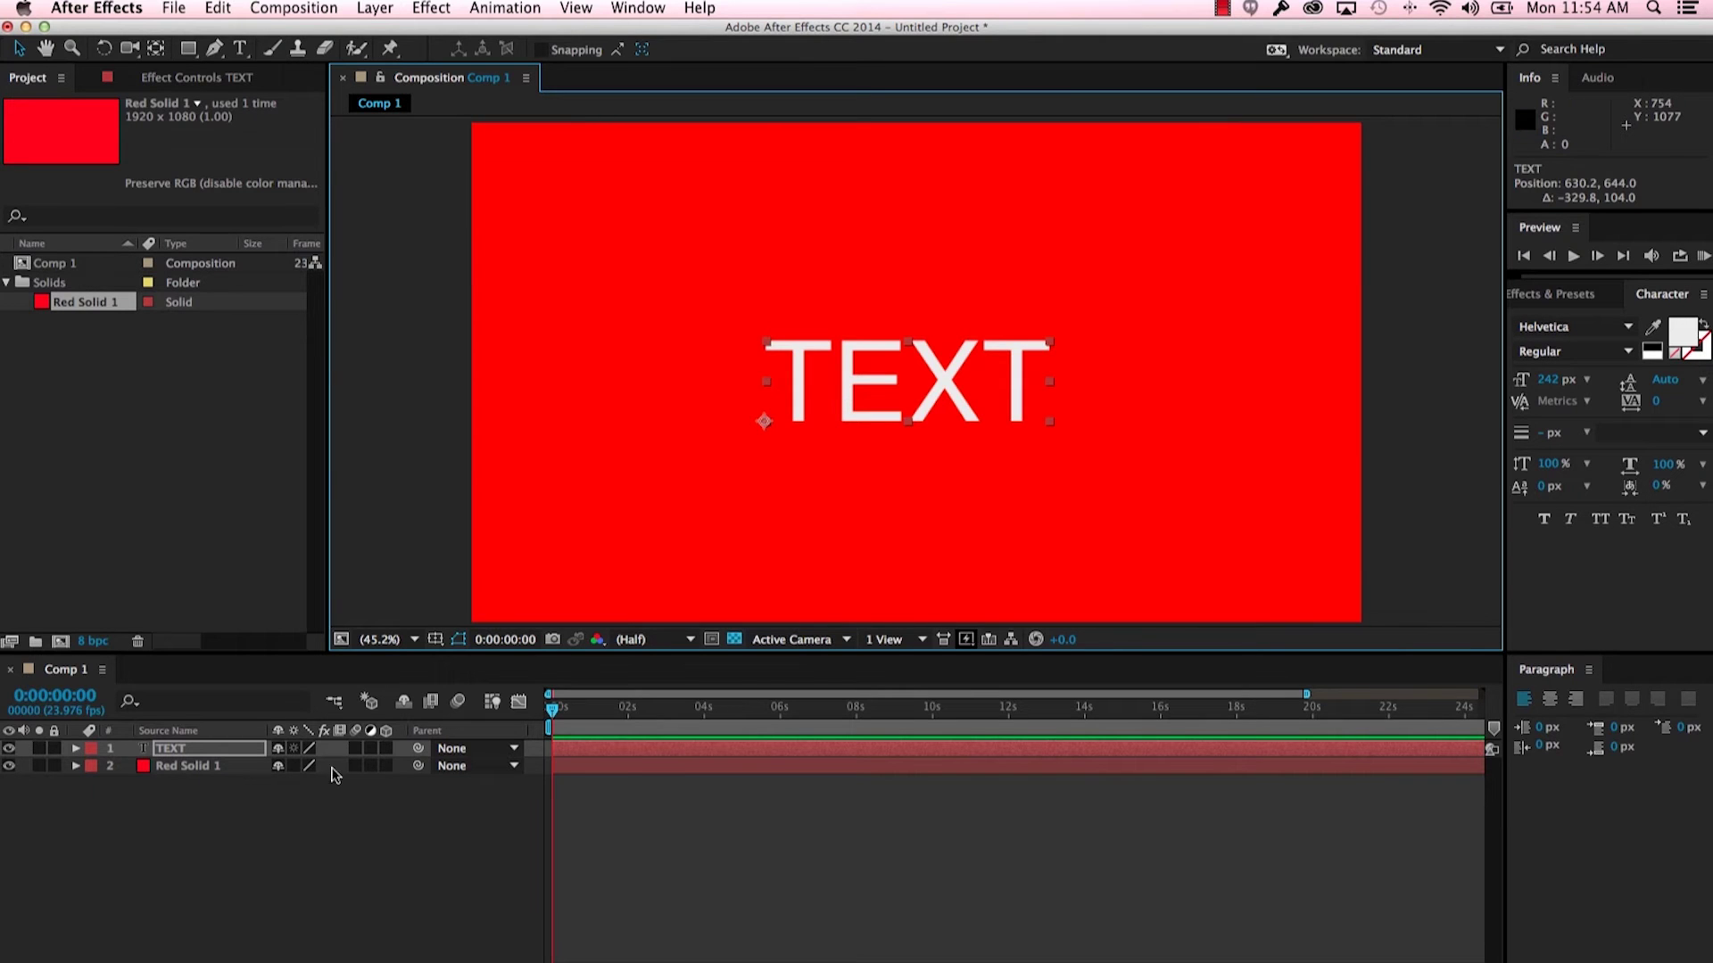
Step: Insert an empty Shape Layer 1 from the timeline's New menu, above TEXT
right_click(276, 858)
mouse_move(323, 774)
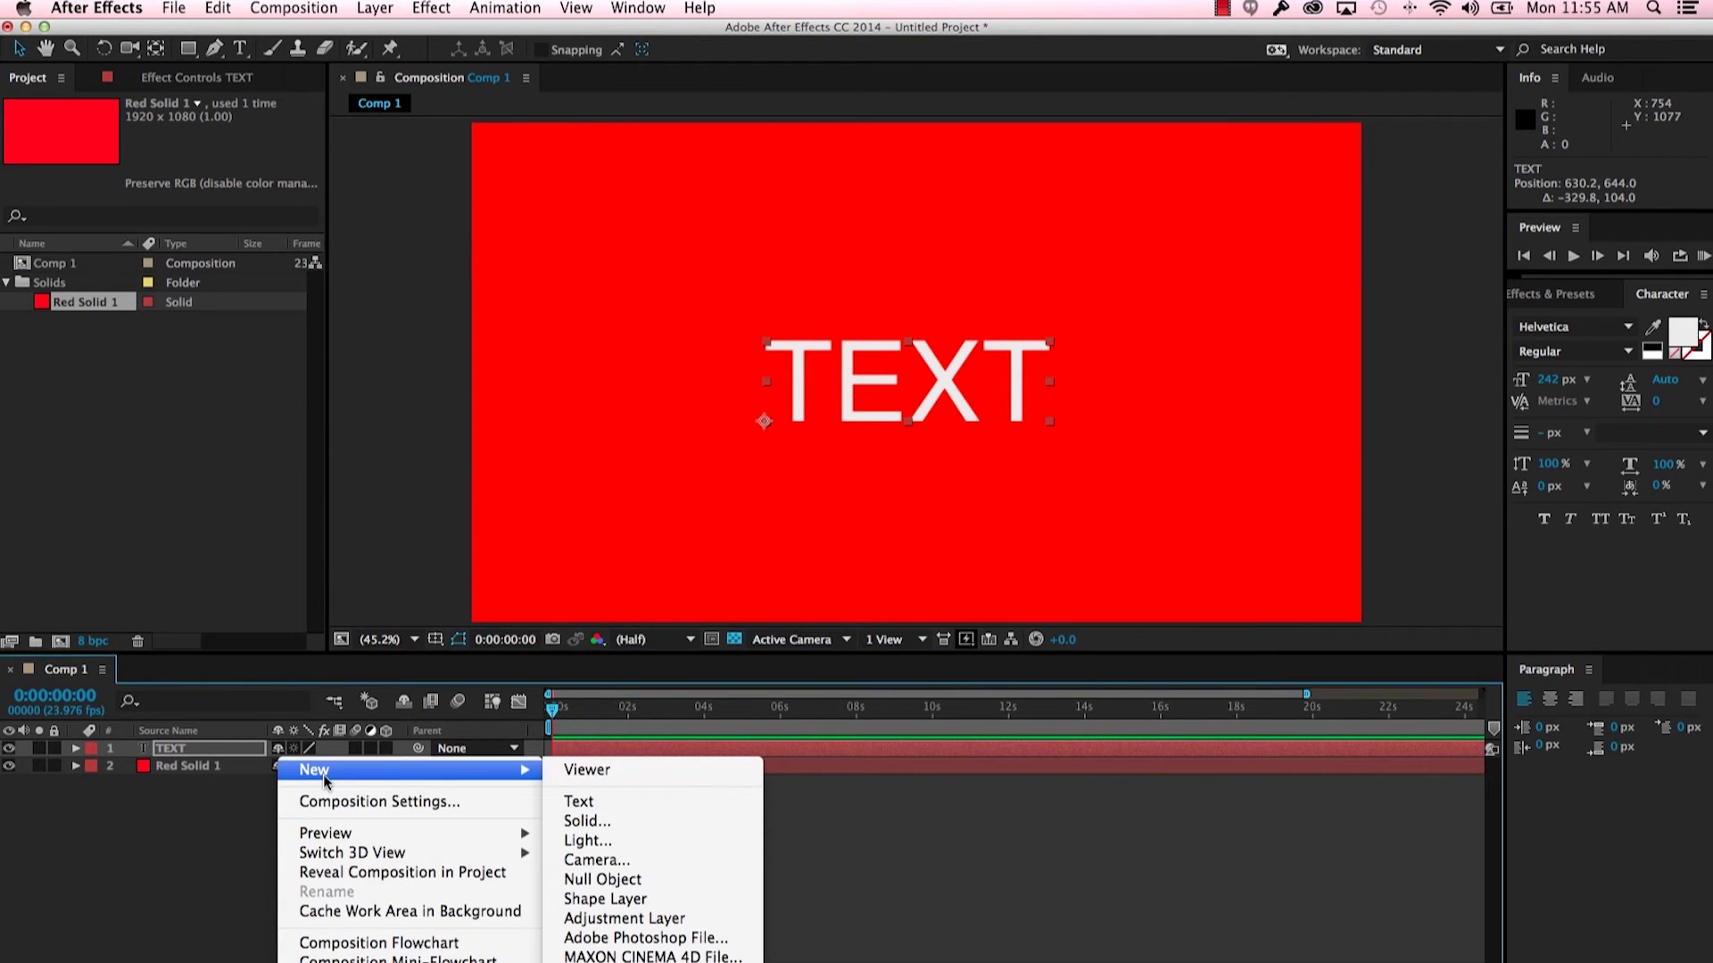
click(575, 898)
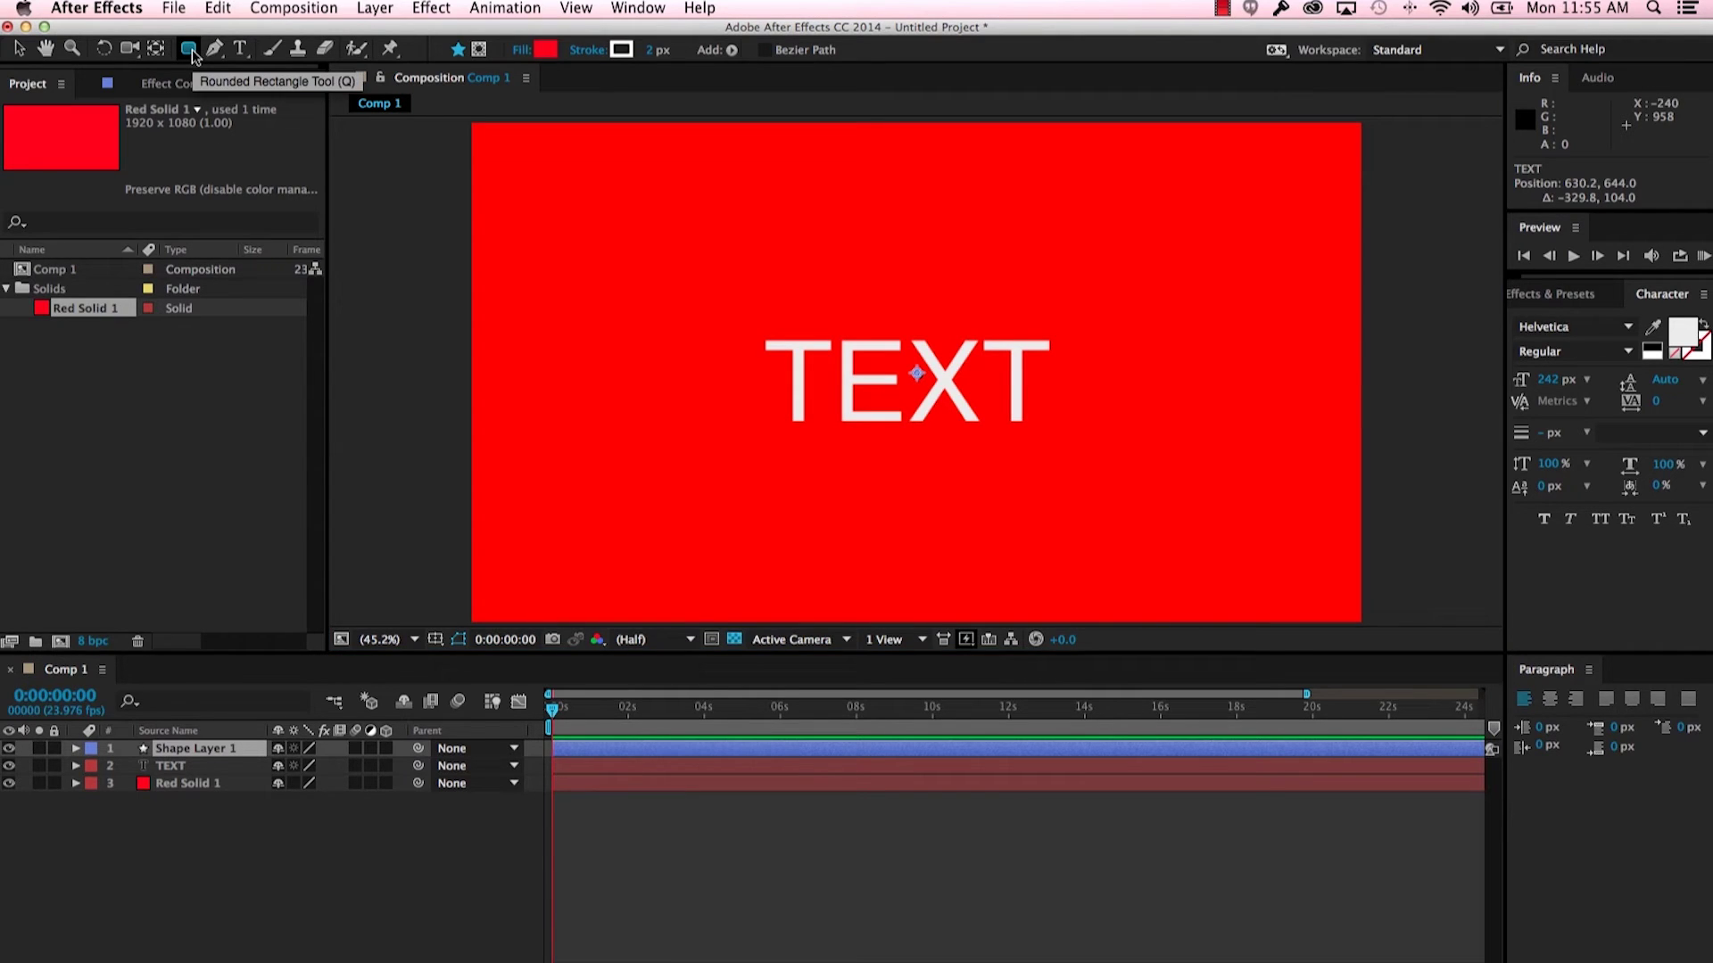
Step: Cycle the shape tool with Q to the Star/Polygon tool, undoing a stray rectangle
key(q)
key(q)
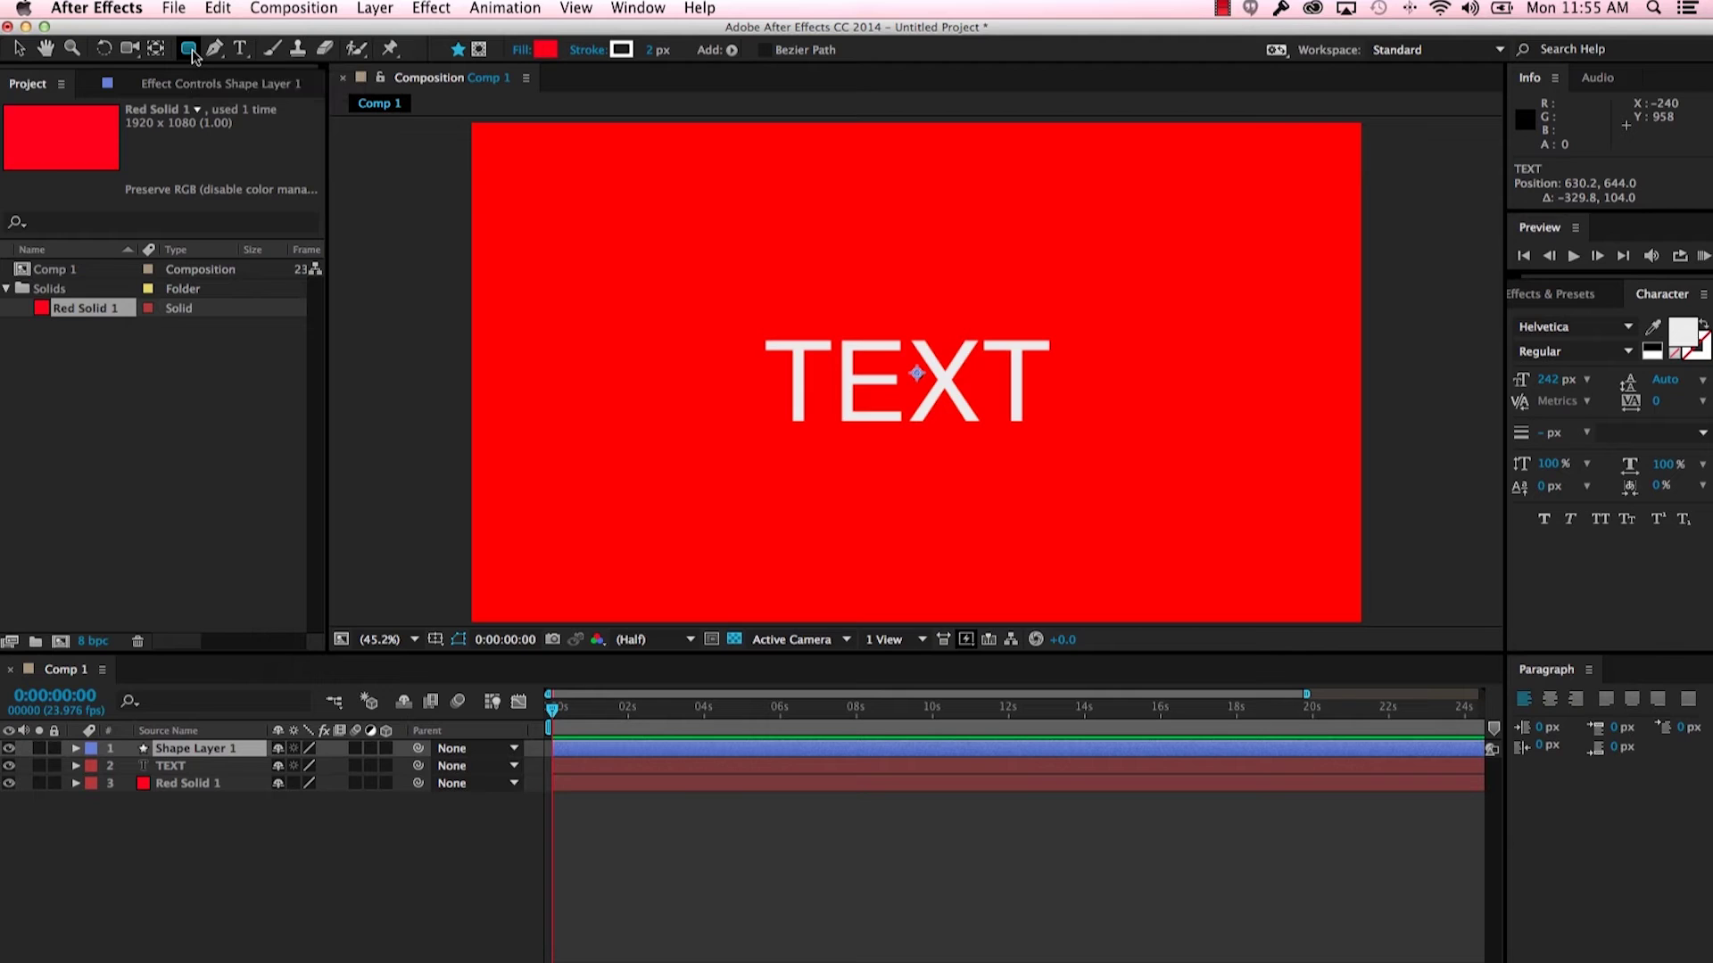
key(q)
key(q)
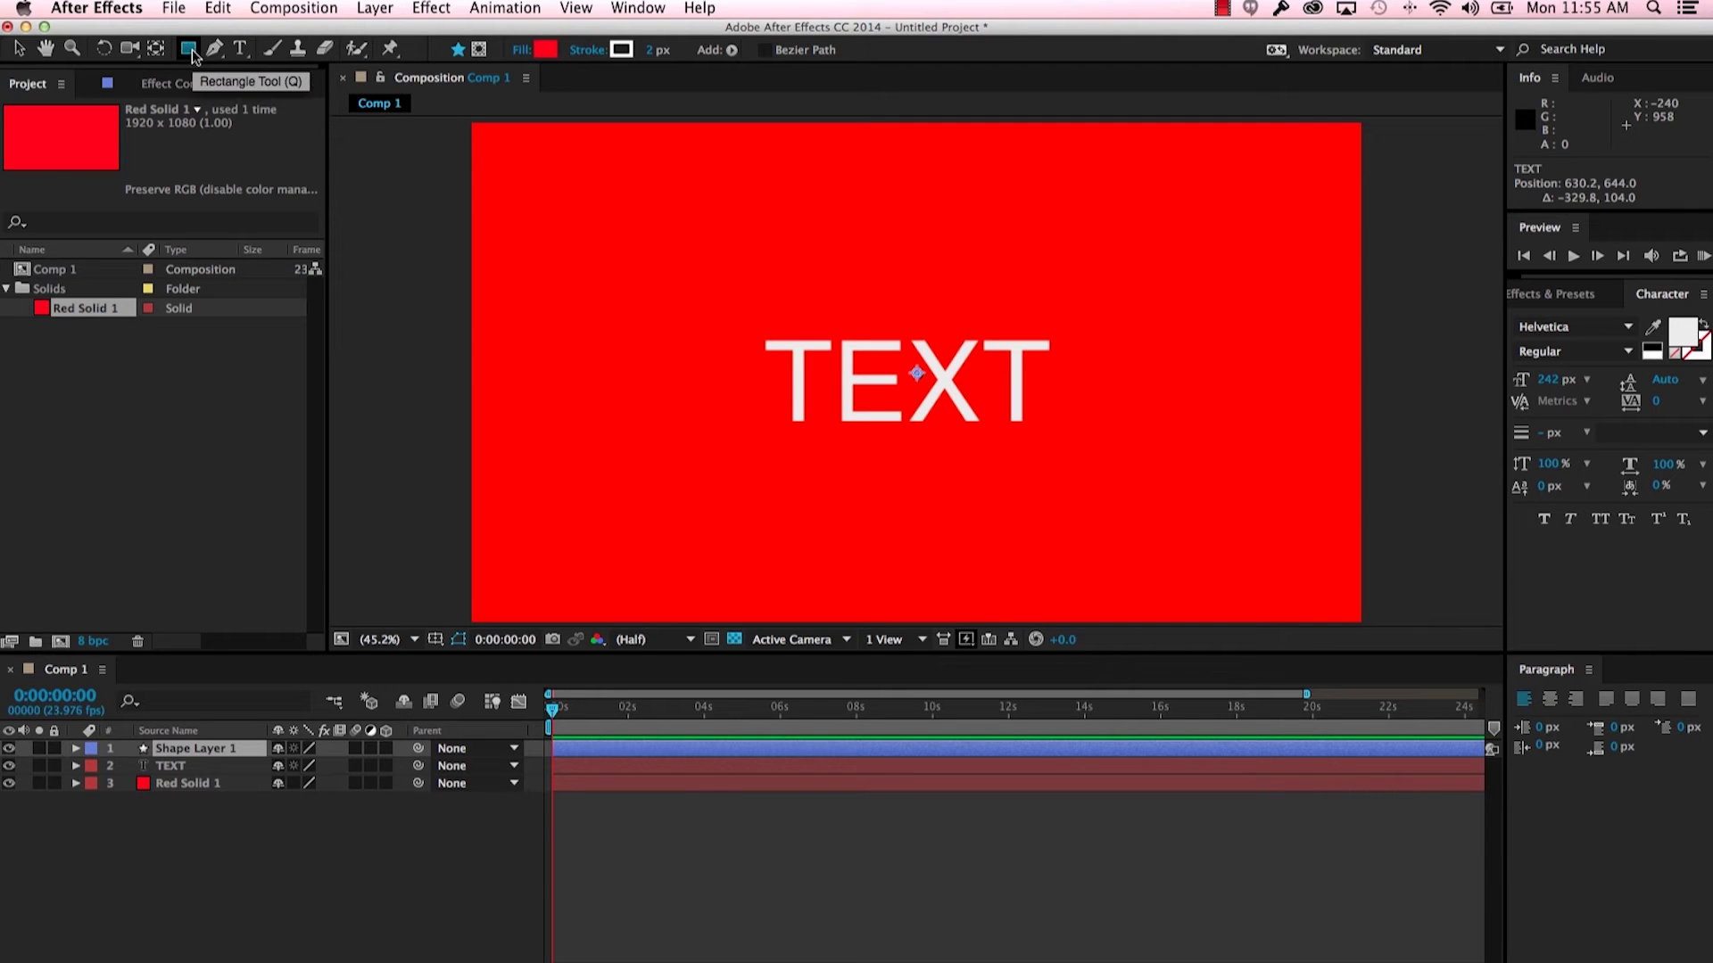
key(q)
key(super+z)
key(q)
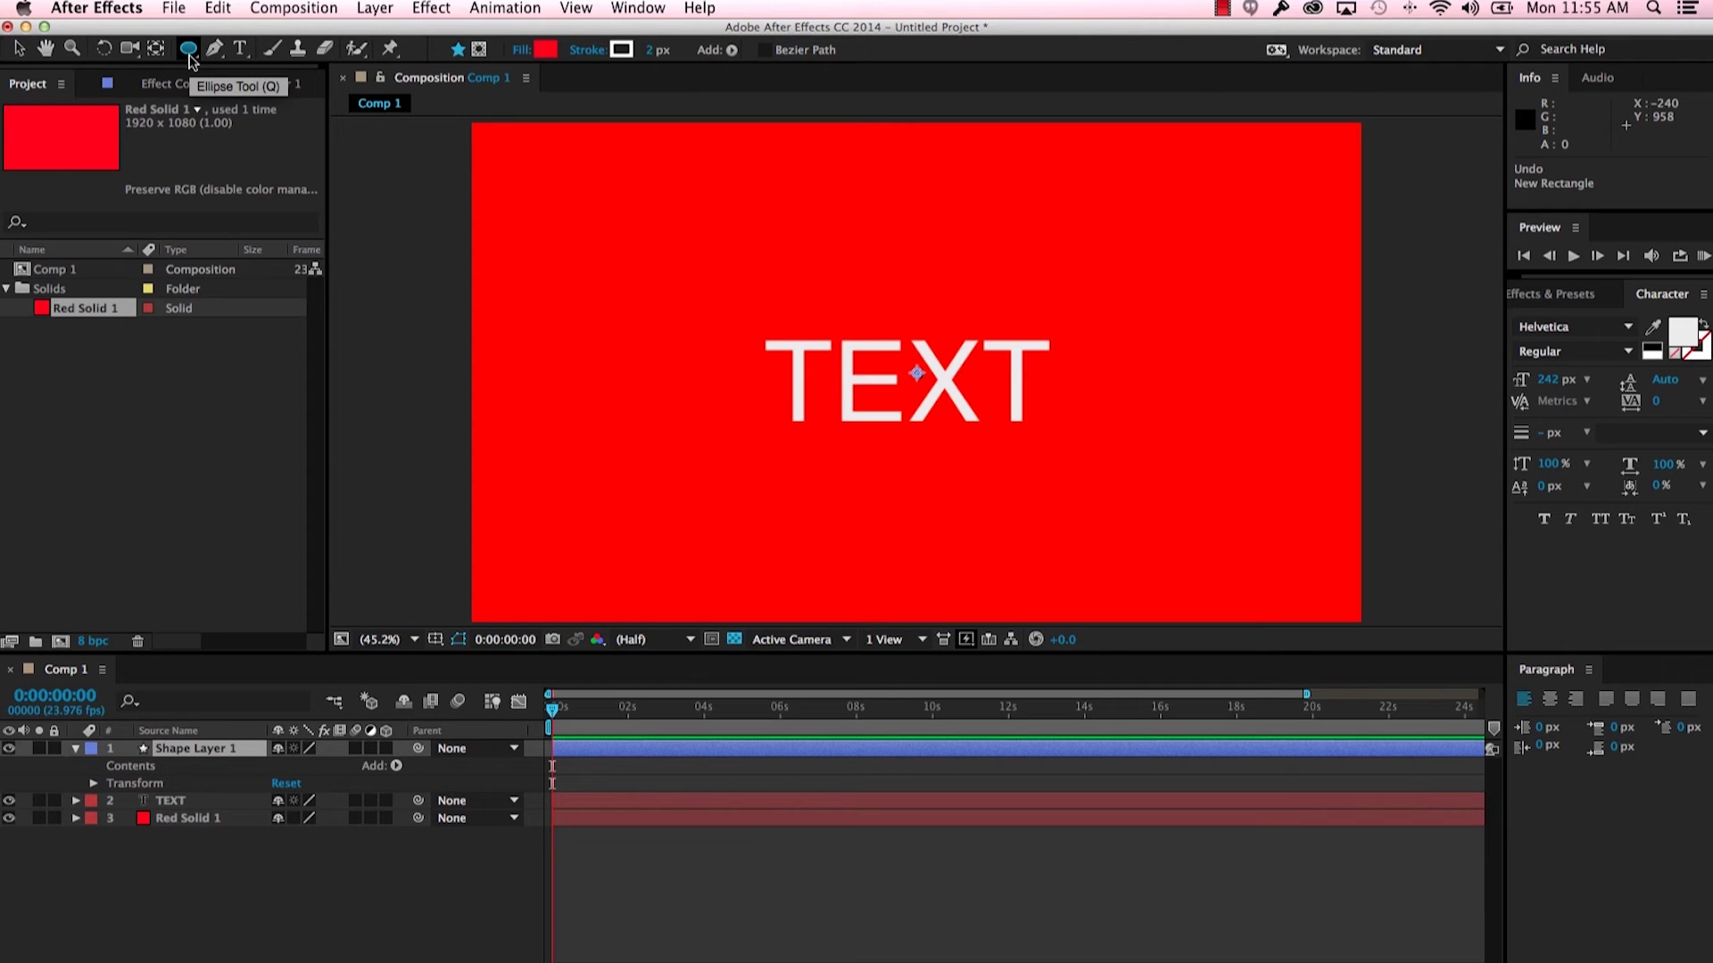
key(q)
Step: Set a strong blue fill, draw a pentagon, and move it up and right over TEXT
click(545, 49)
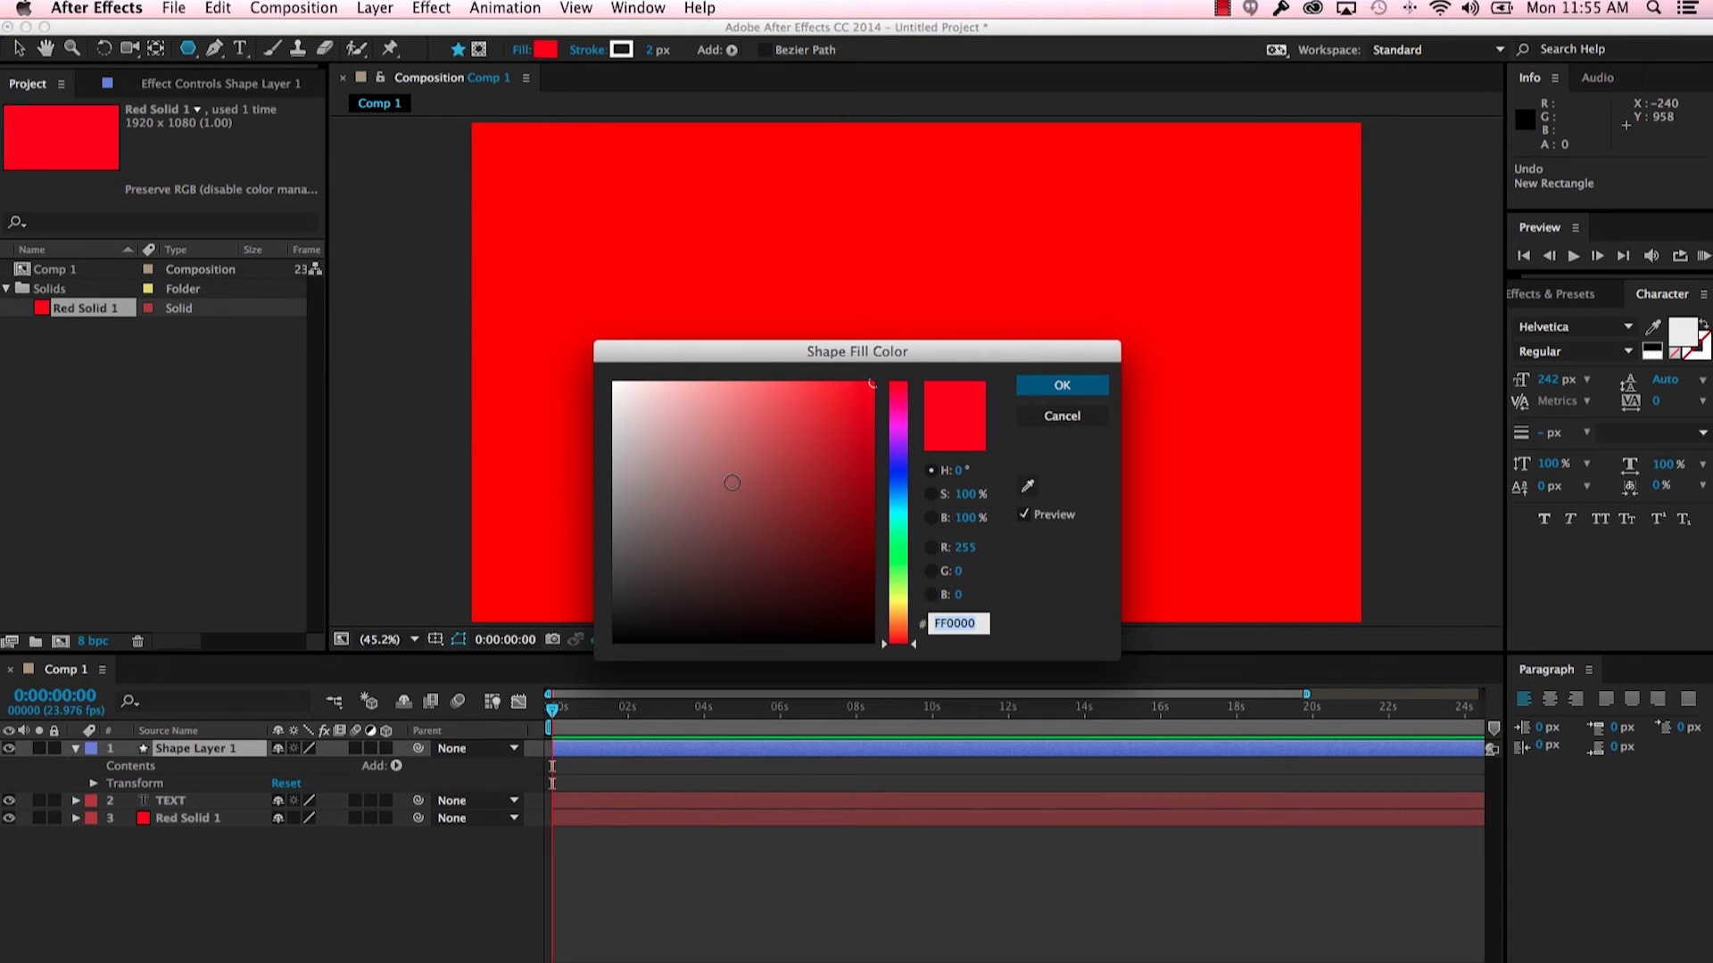
click(899, 480)
click(843, 421)
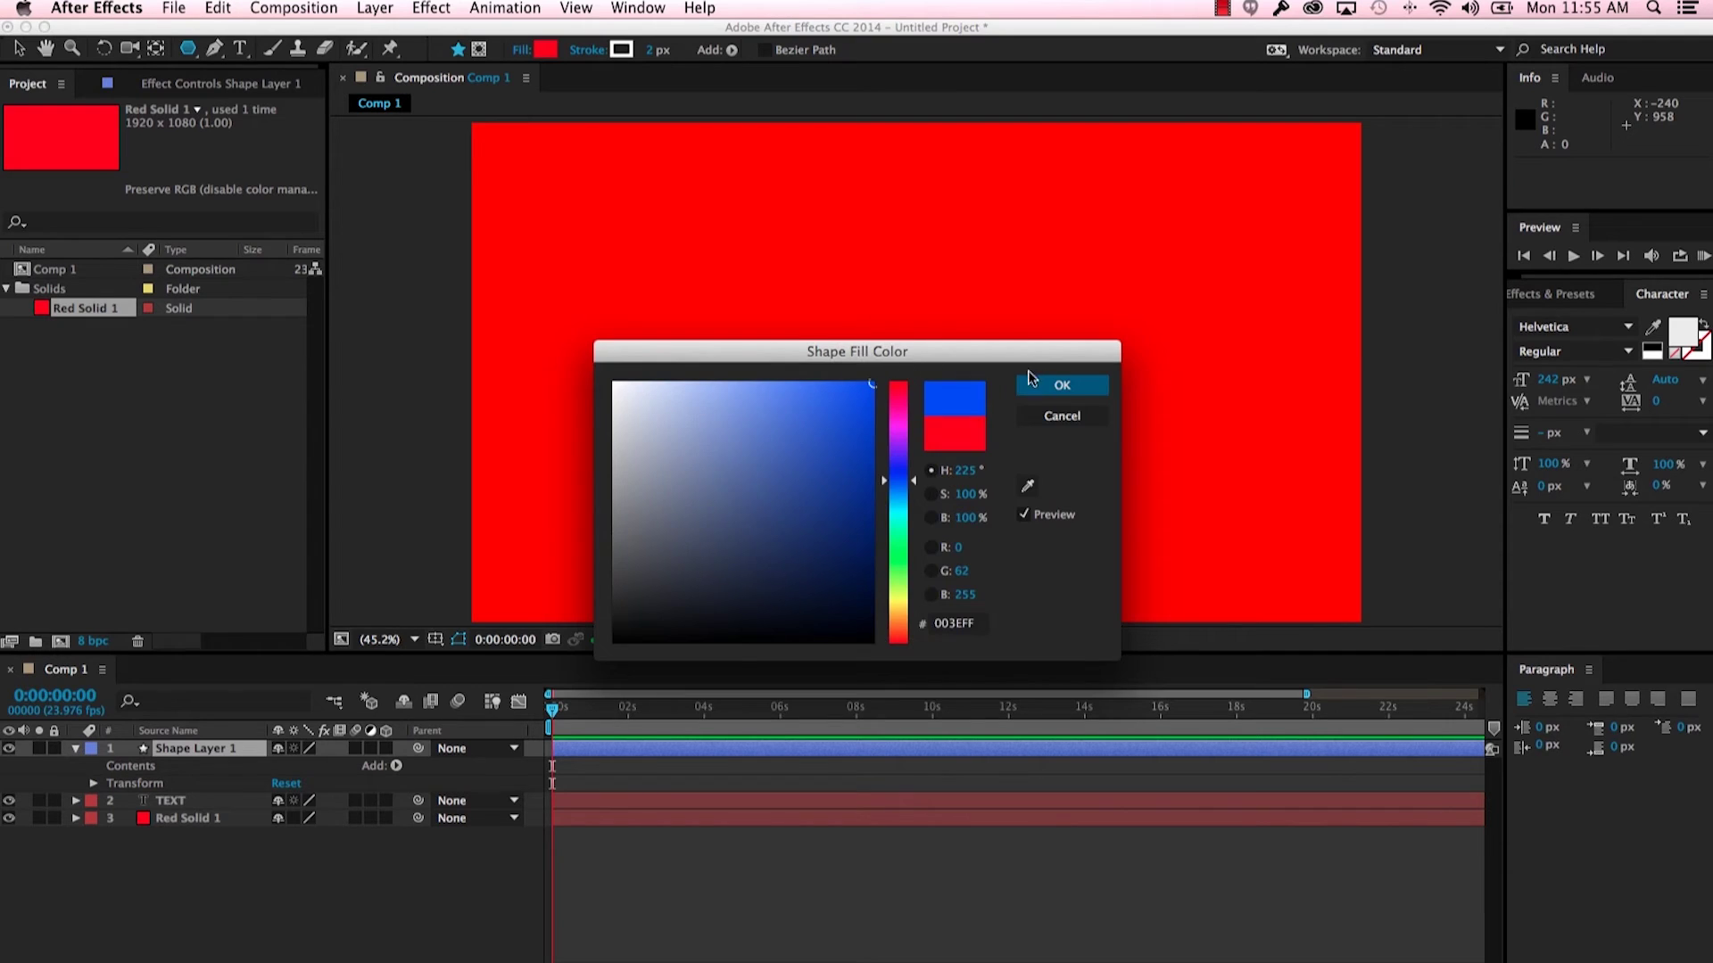
click(1062, 384)
drag(661, 451, 660, 300)
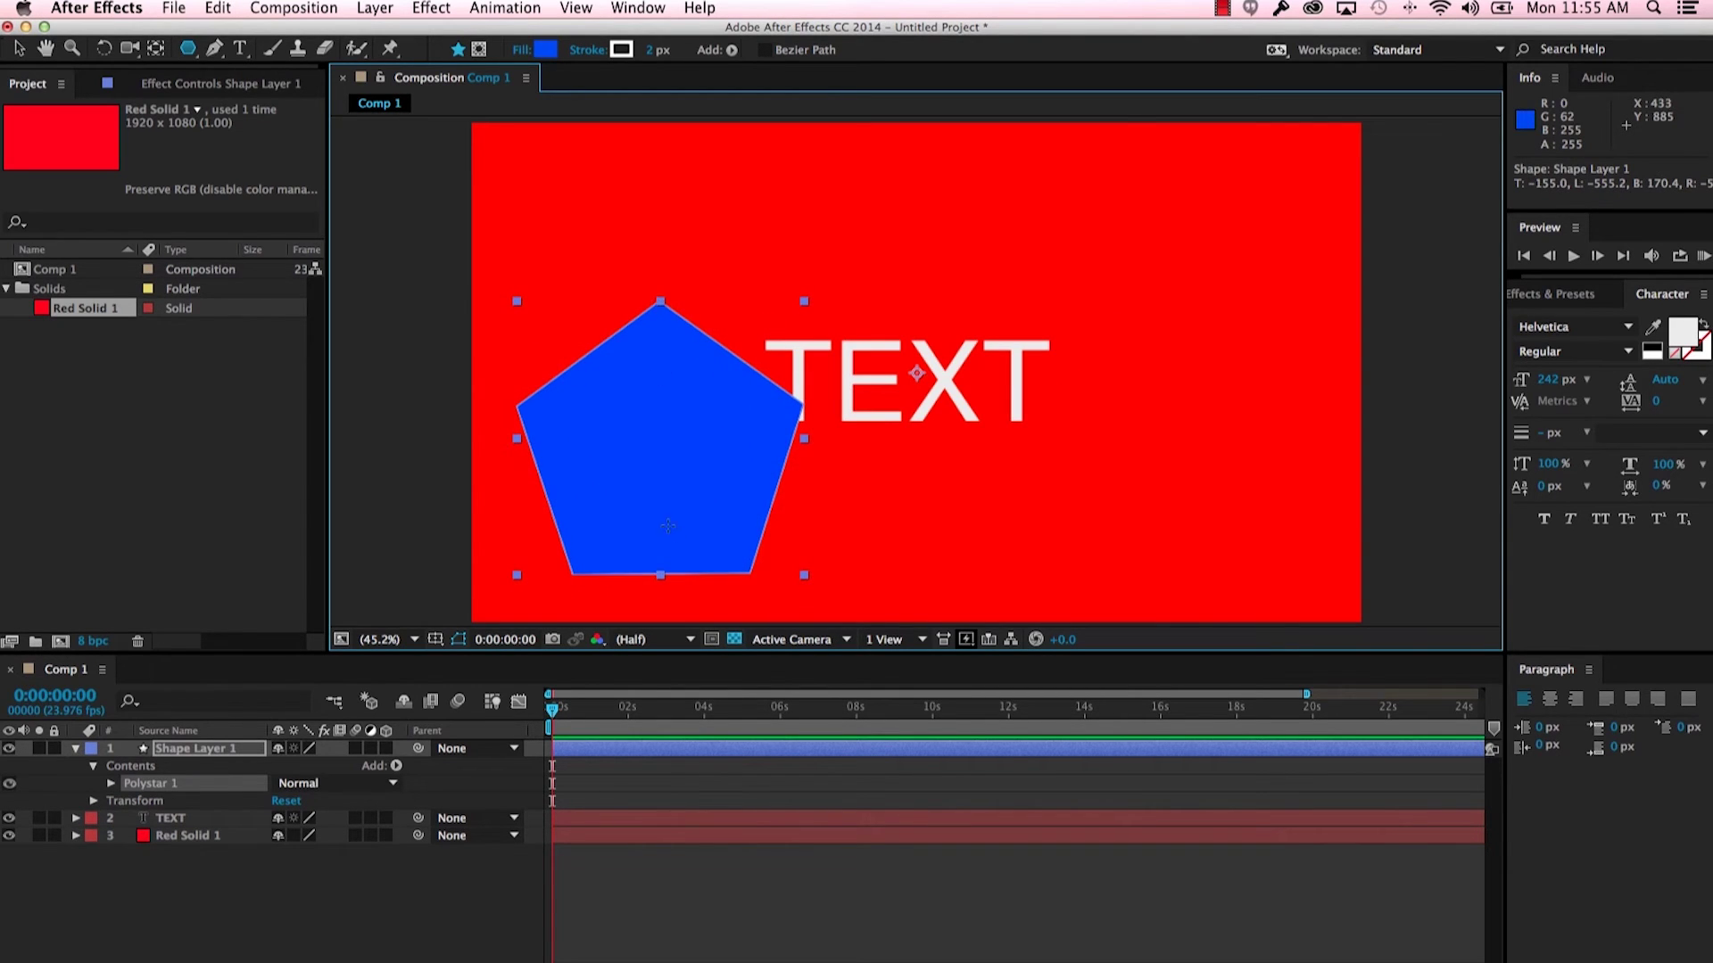
click(19, 52)
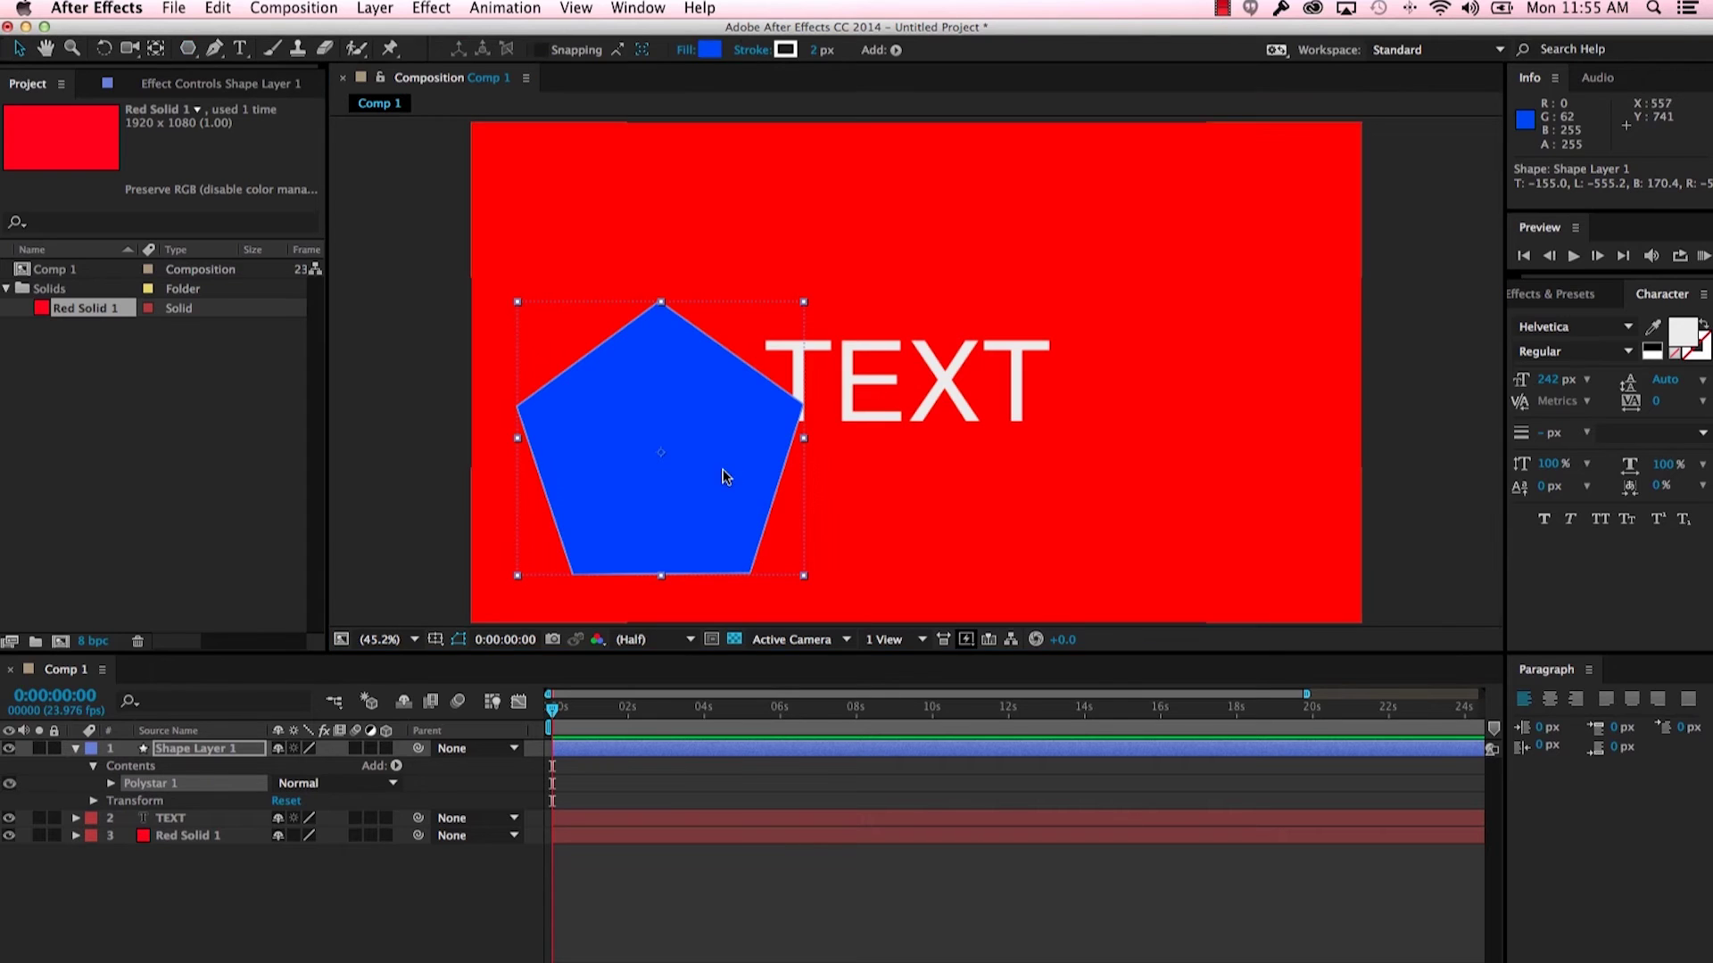
drag(731, 503, 888, 390)
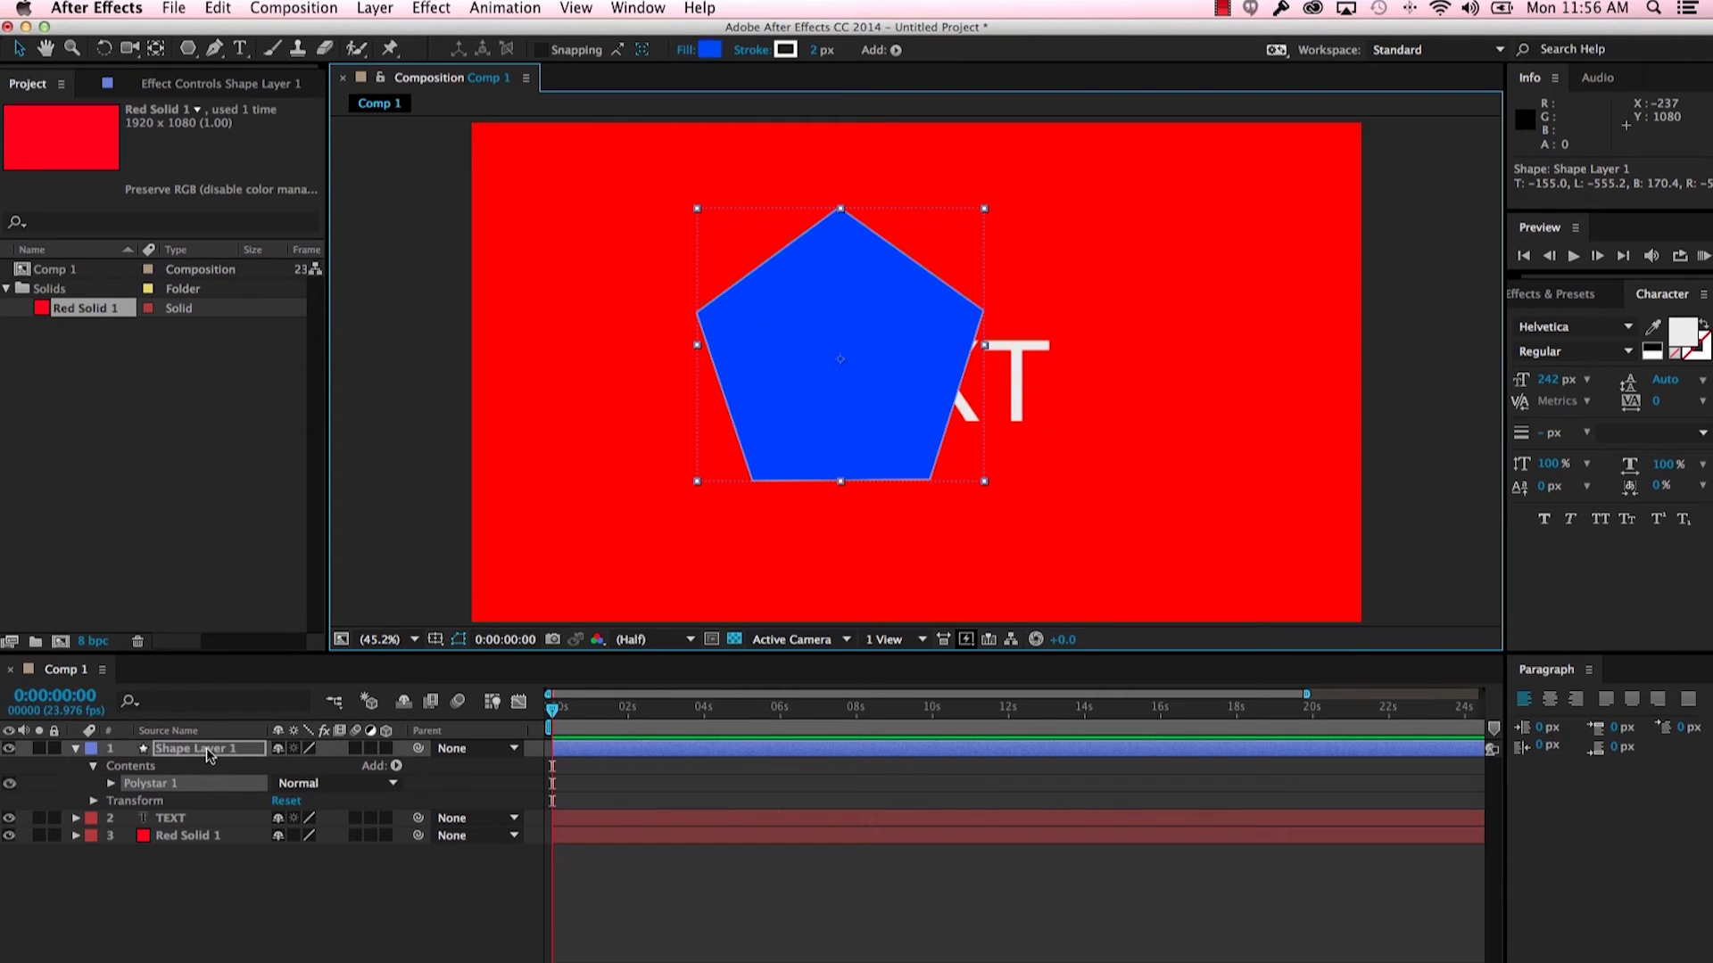
Step: Stack layers as TEXT, Shape Layer 1, Red Solid 1 and centre the pentagon behind TEXT
drag(206, 748, 197, 835)
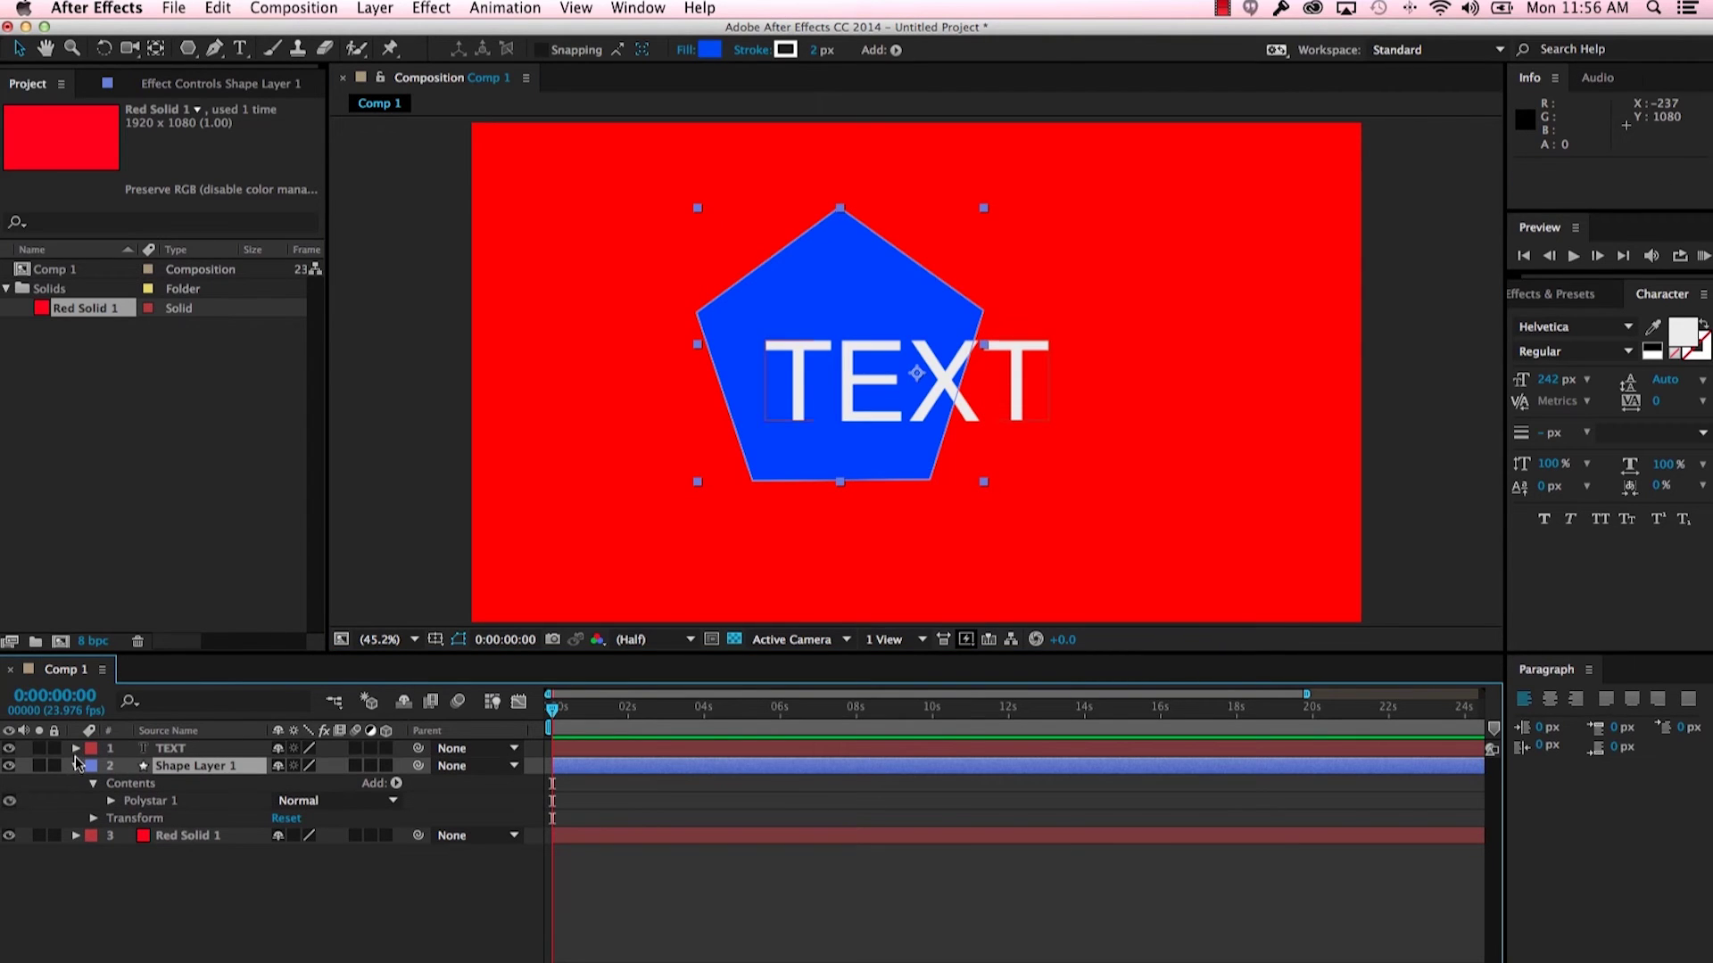
click(76, 765)
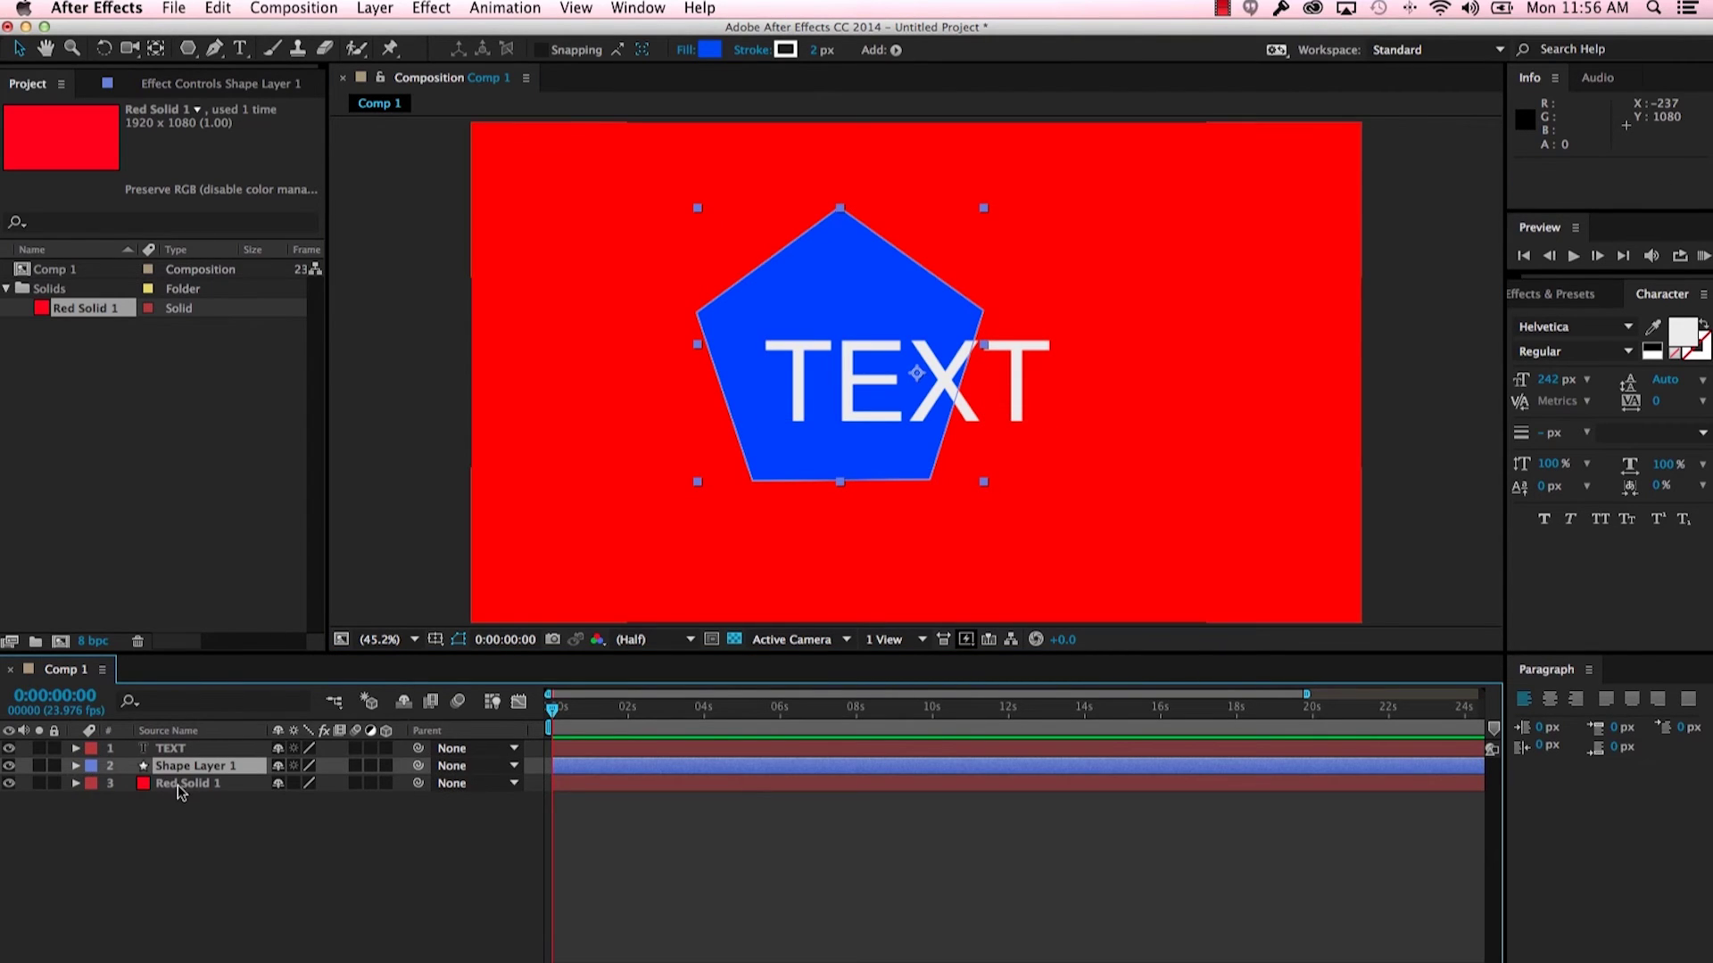
drag(178, 785, 182, 750)
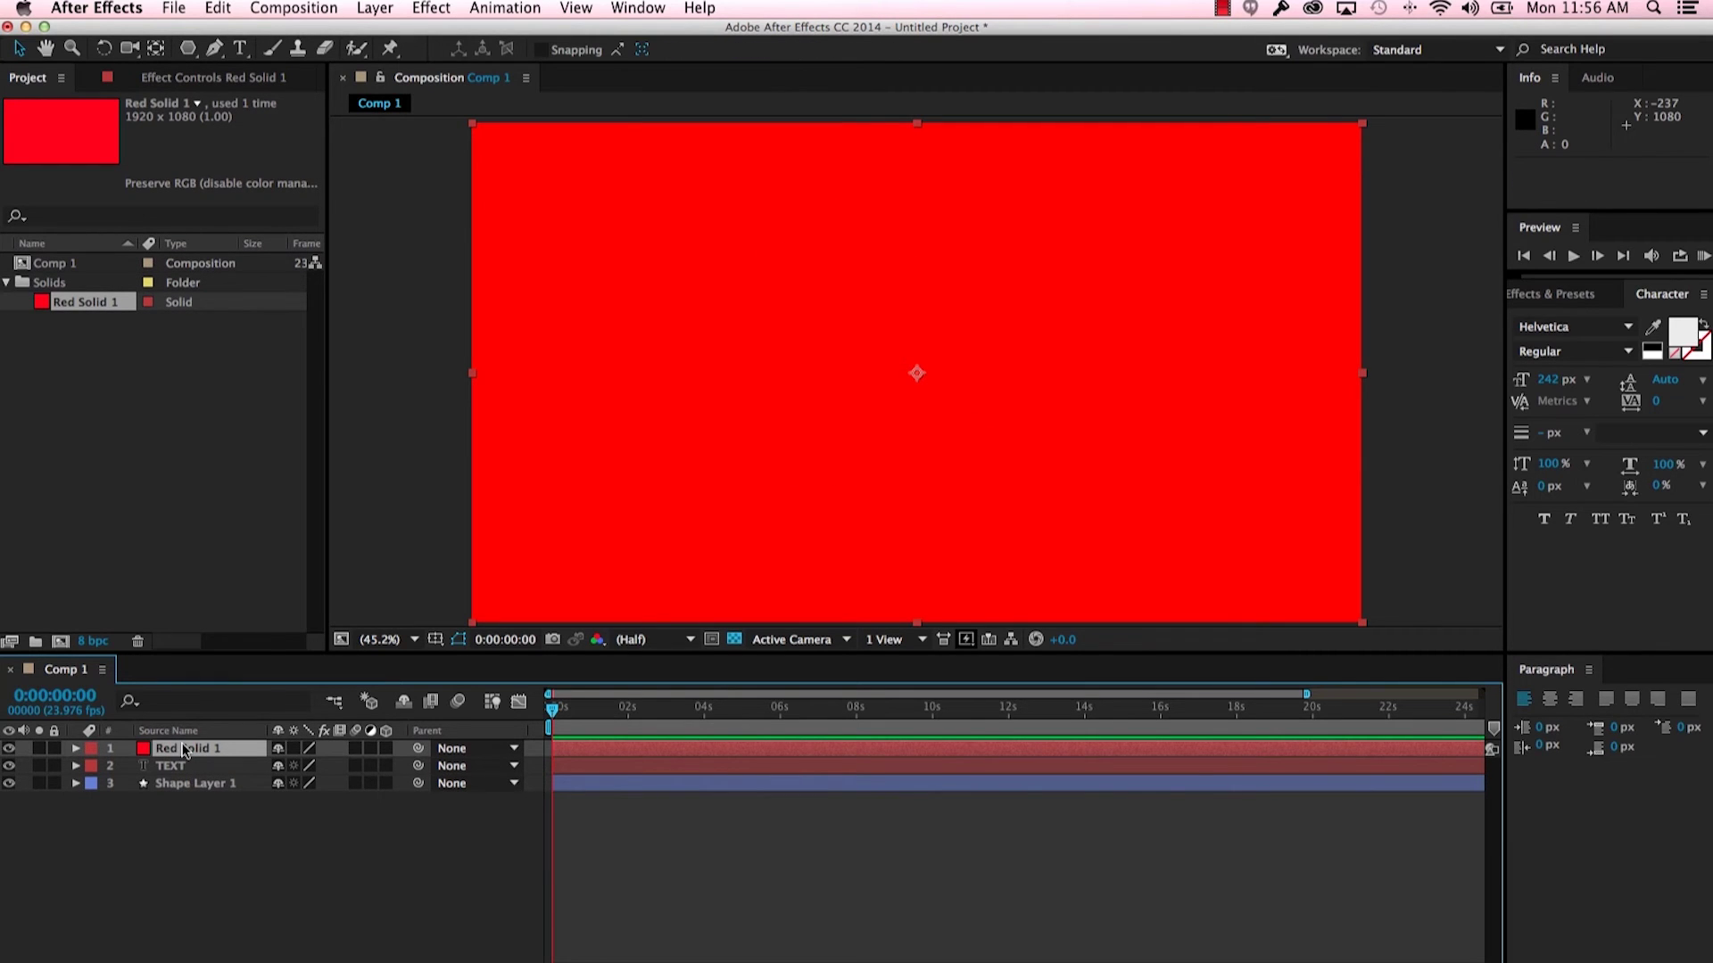
drag(183, 749, 177, 795)
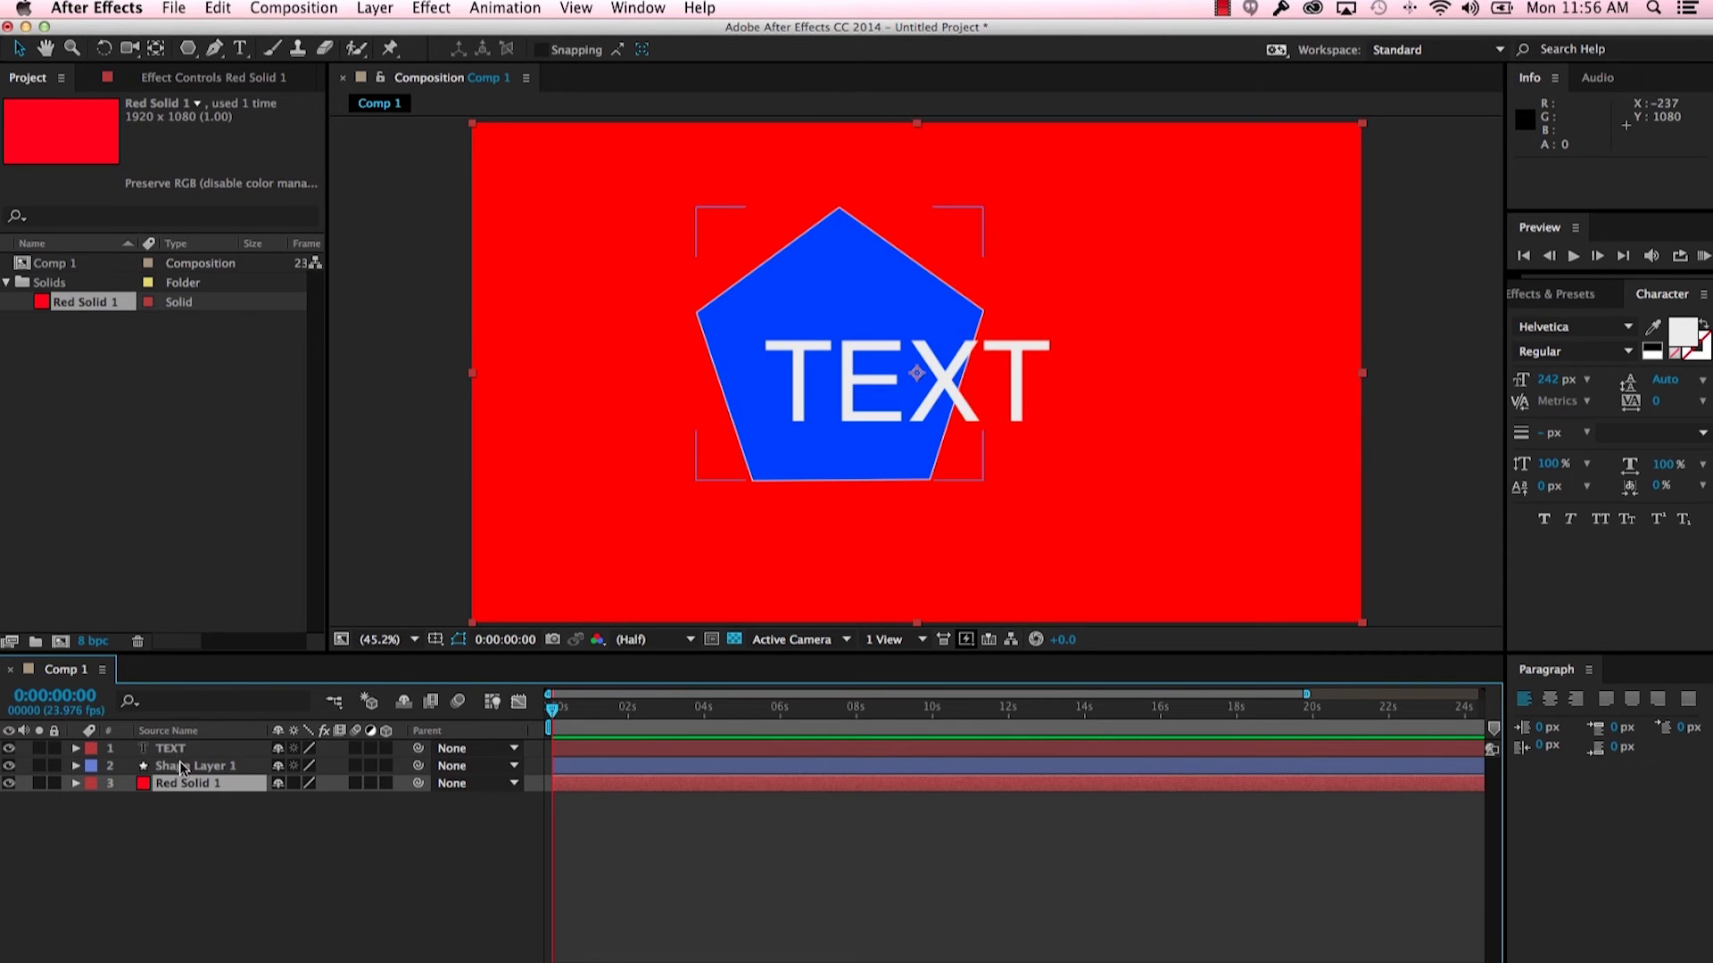
click(185, 765)
drag(837, 293, 905, 318)
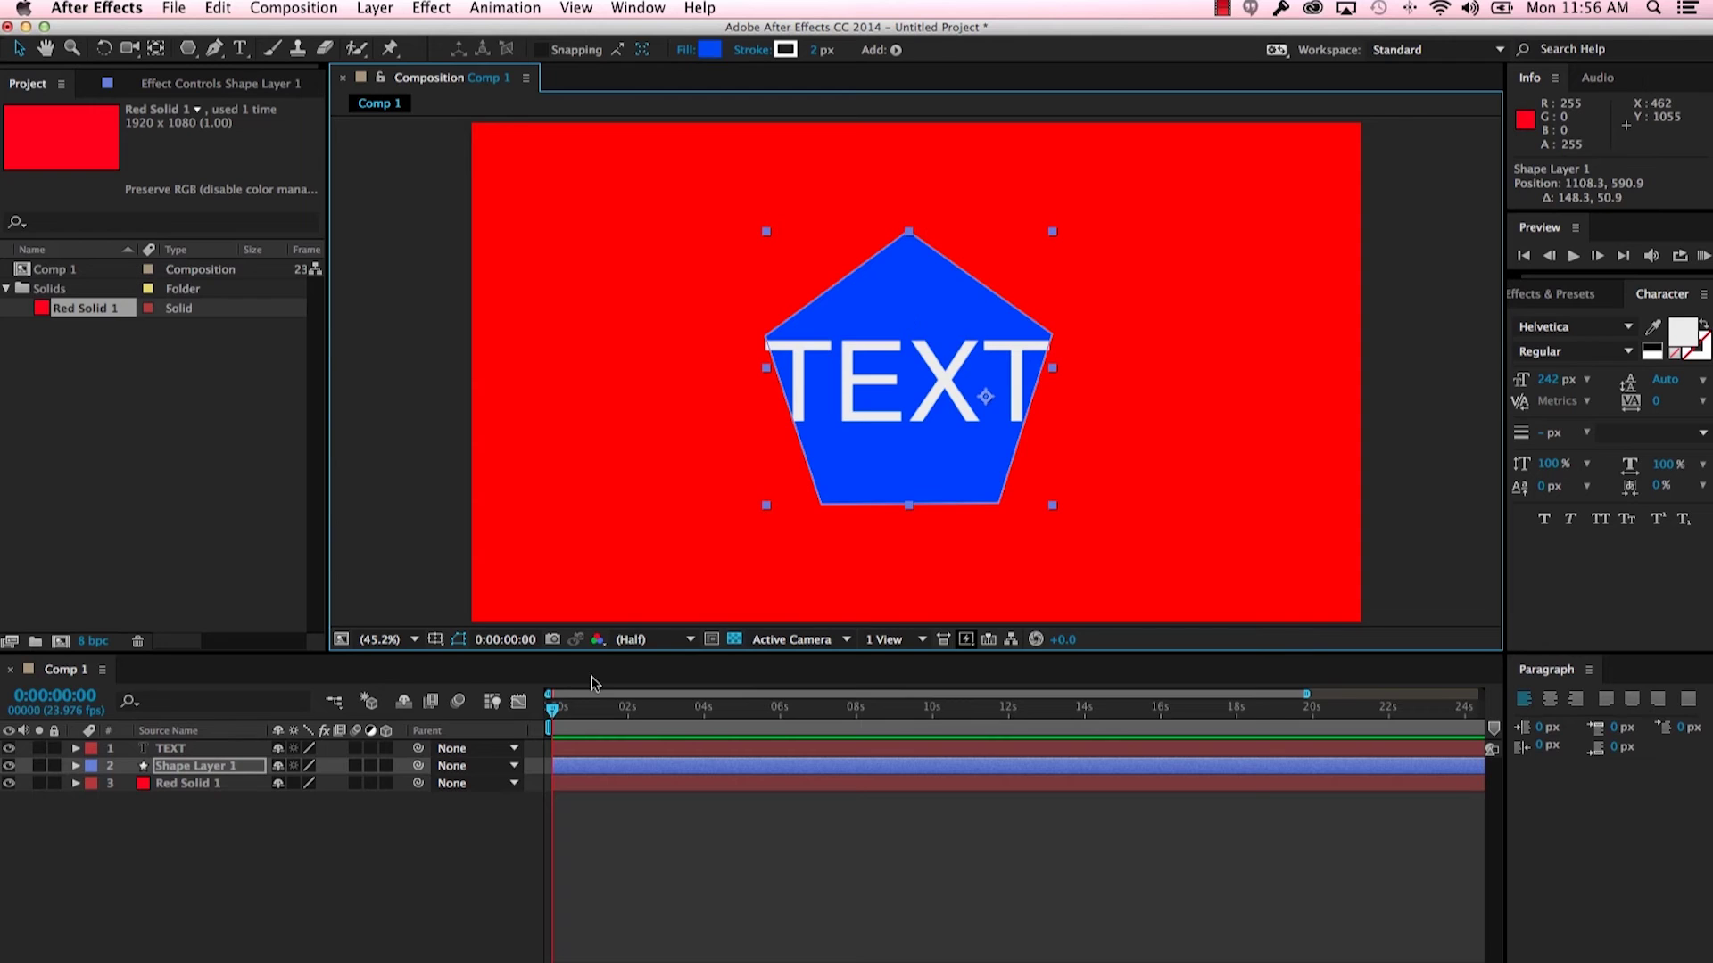
Step: Add Adjustment Layer 1 to Comp 1 between TEXT and Shape Layer 1
right_click(295, 867)
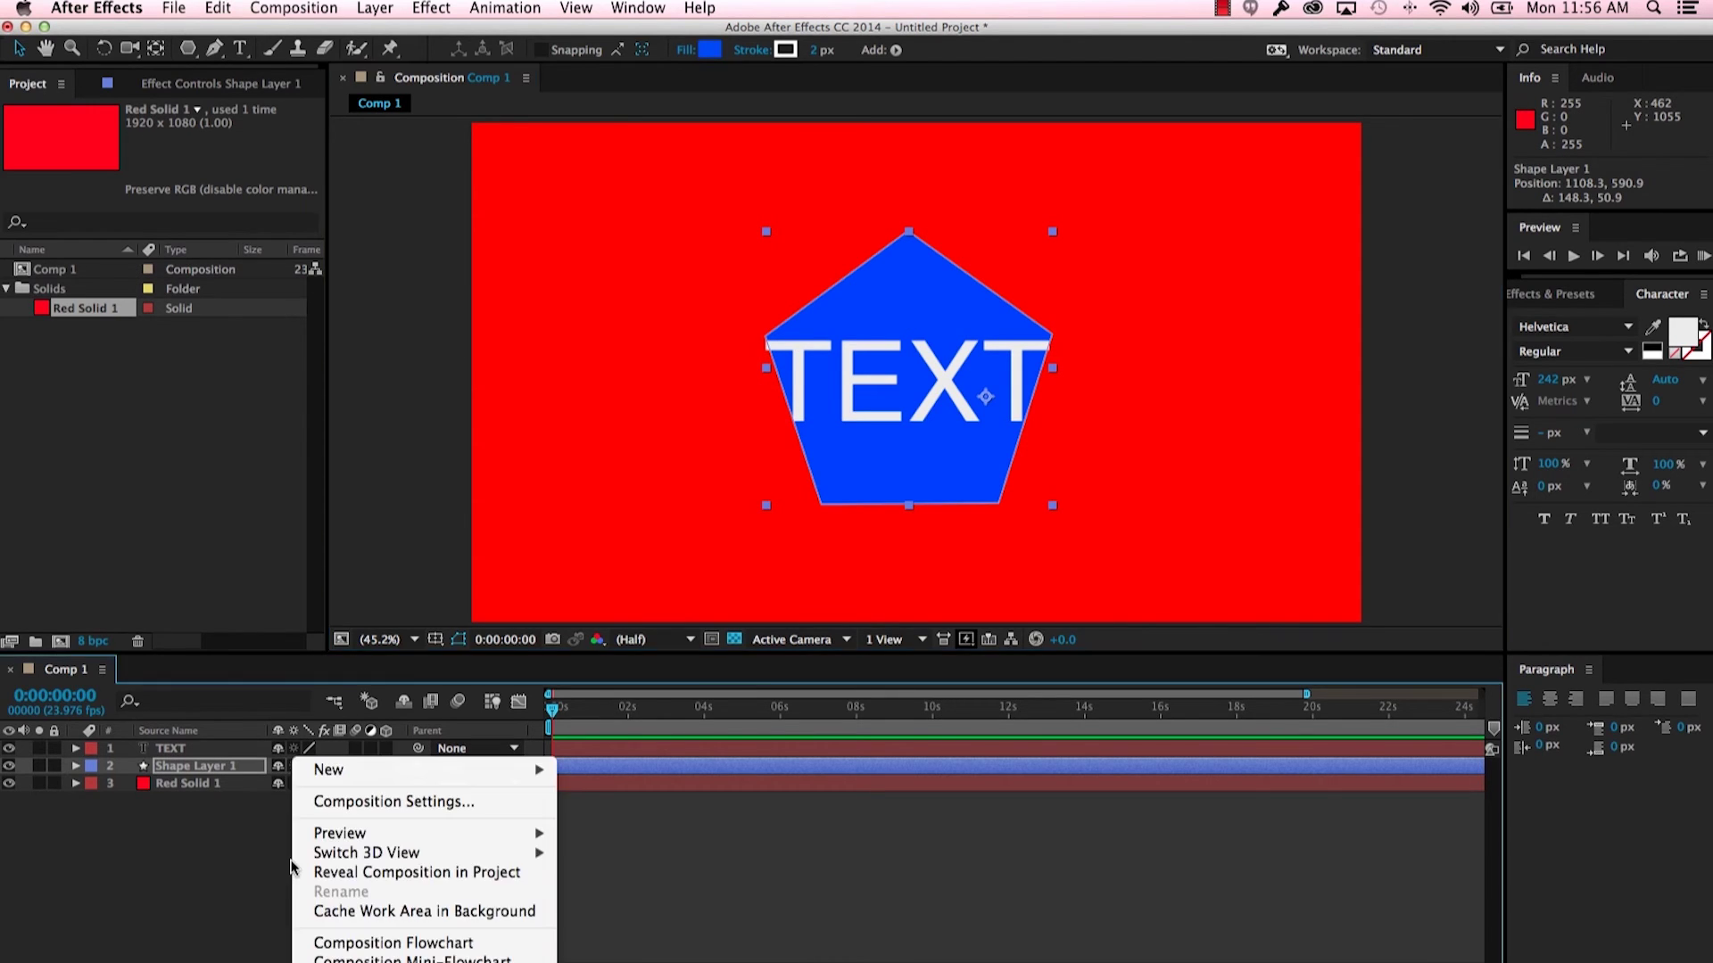
mouse_move(330, 779)
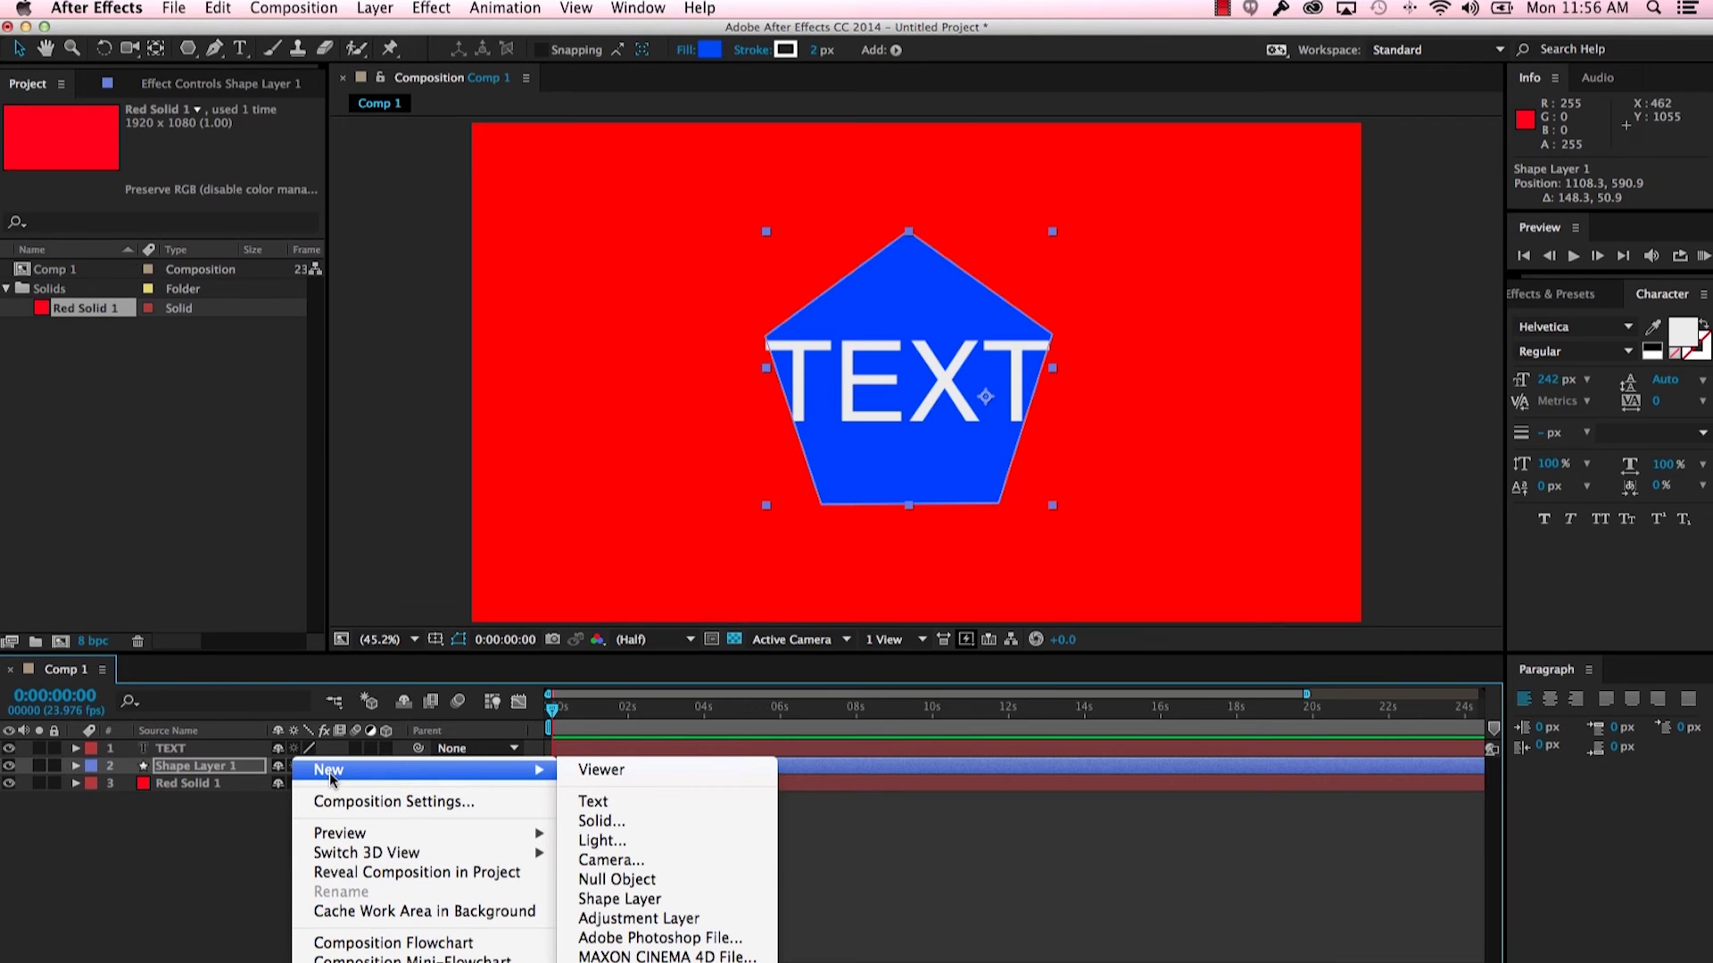
click(627, 919)
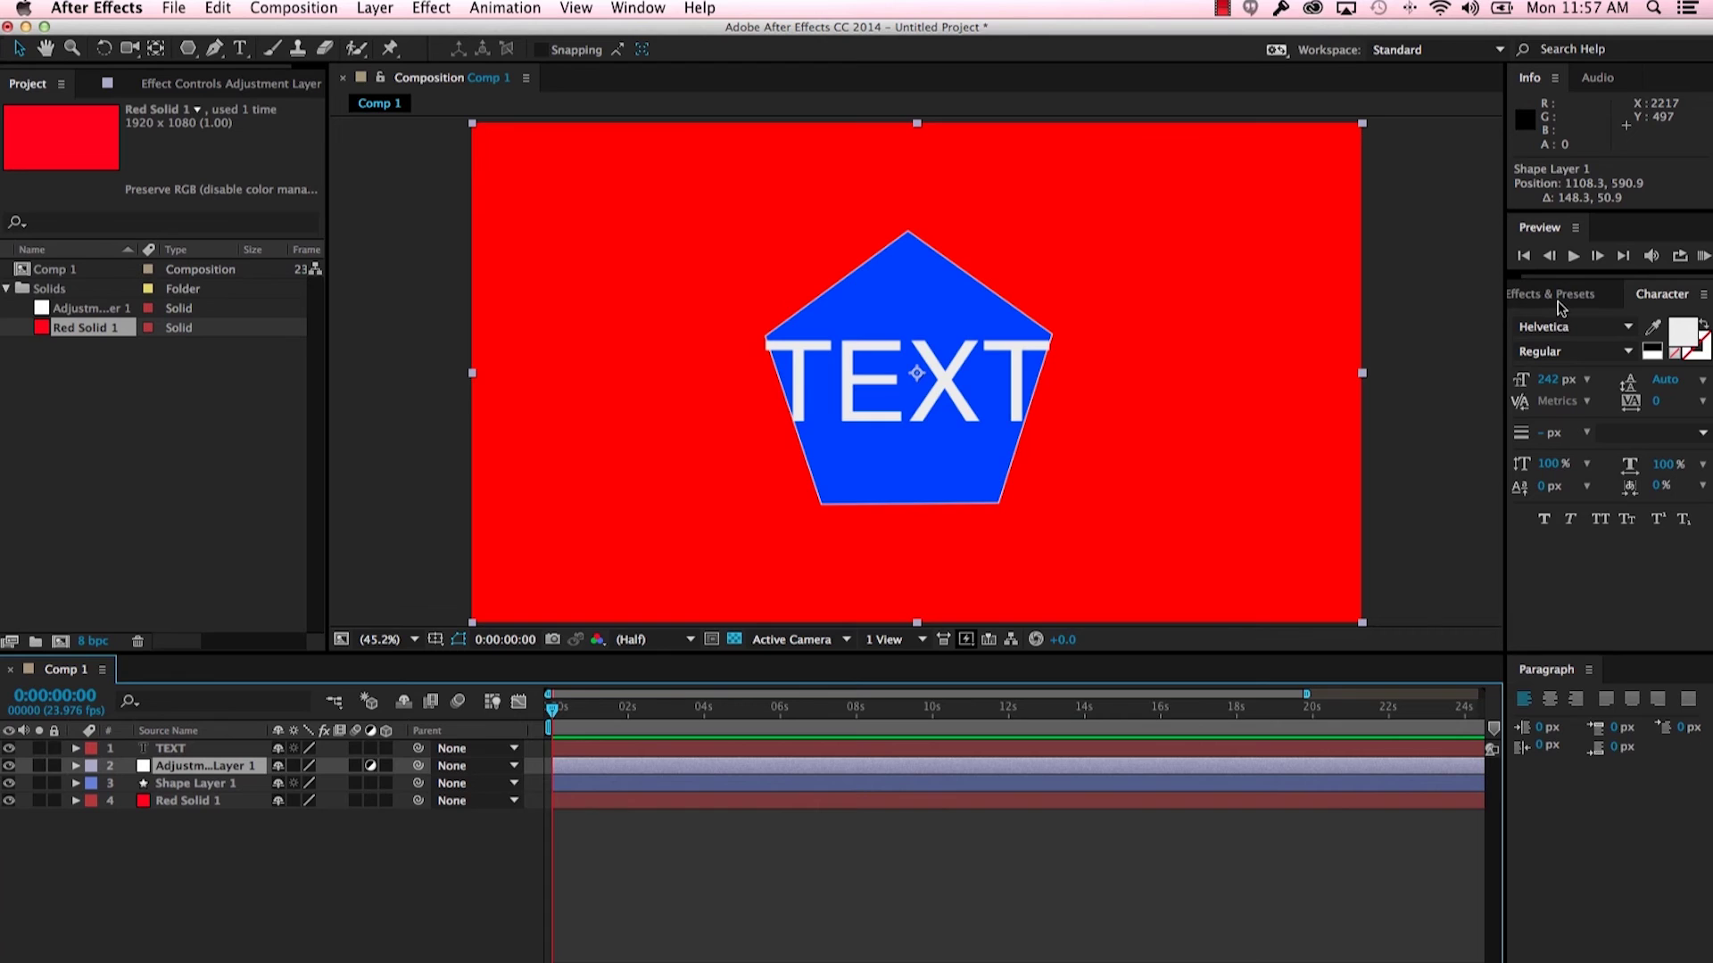
drag(1559, 306, 1506, 341)
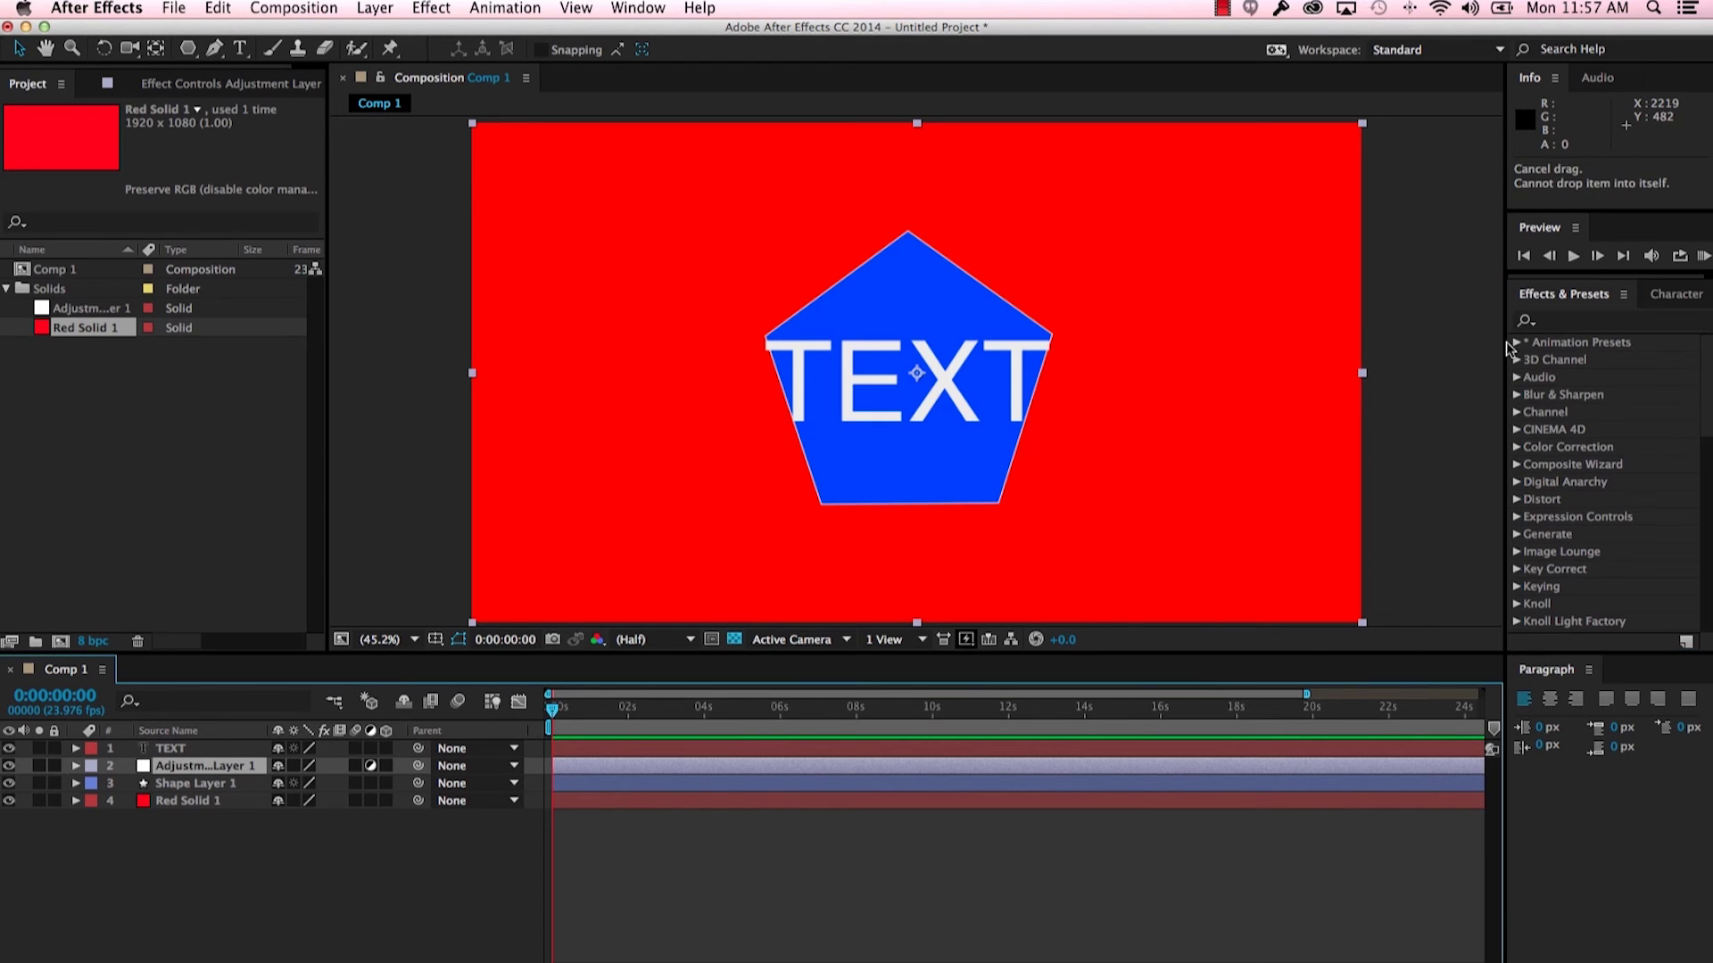
Step: Move the adjustment layer to the top, search effects for 'hue', and apply Hue/Saturation
drag(205, 766, 200, 744)
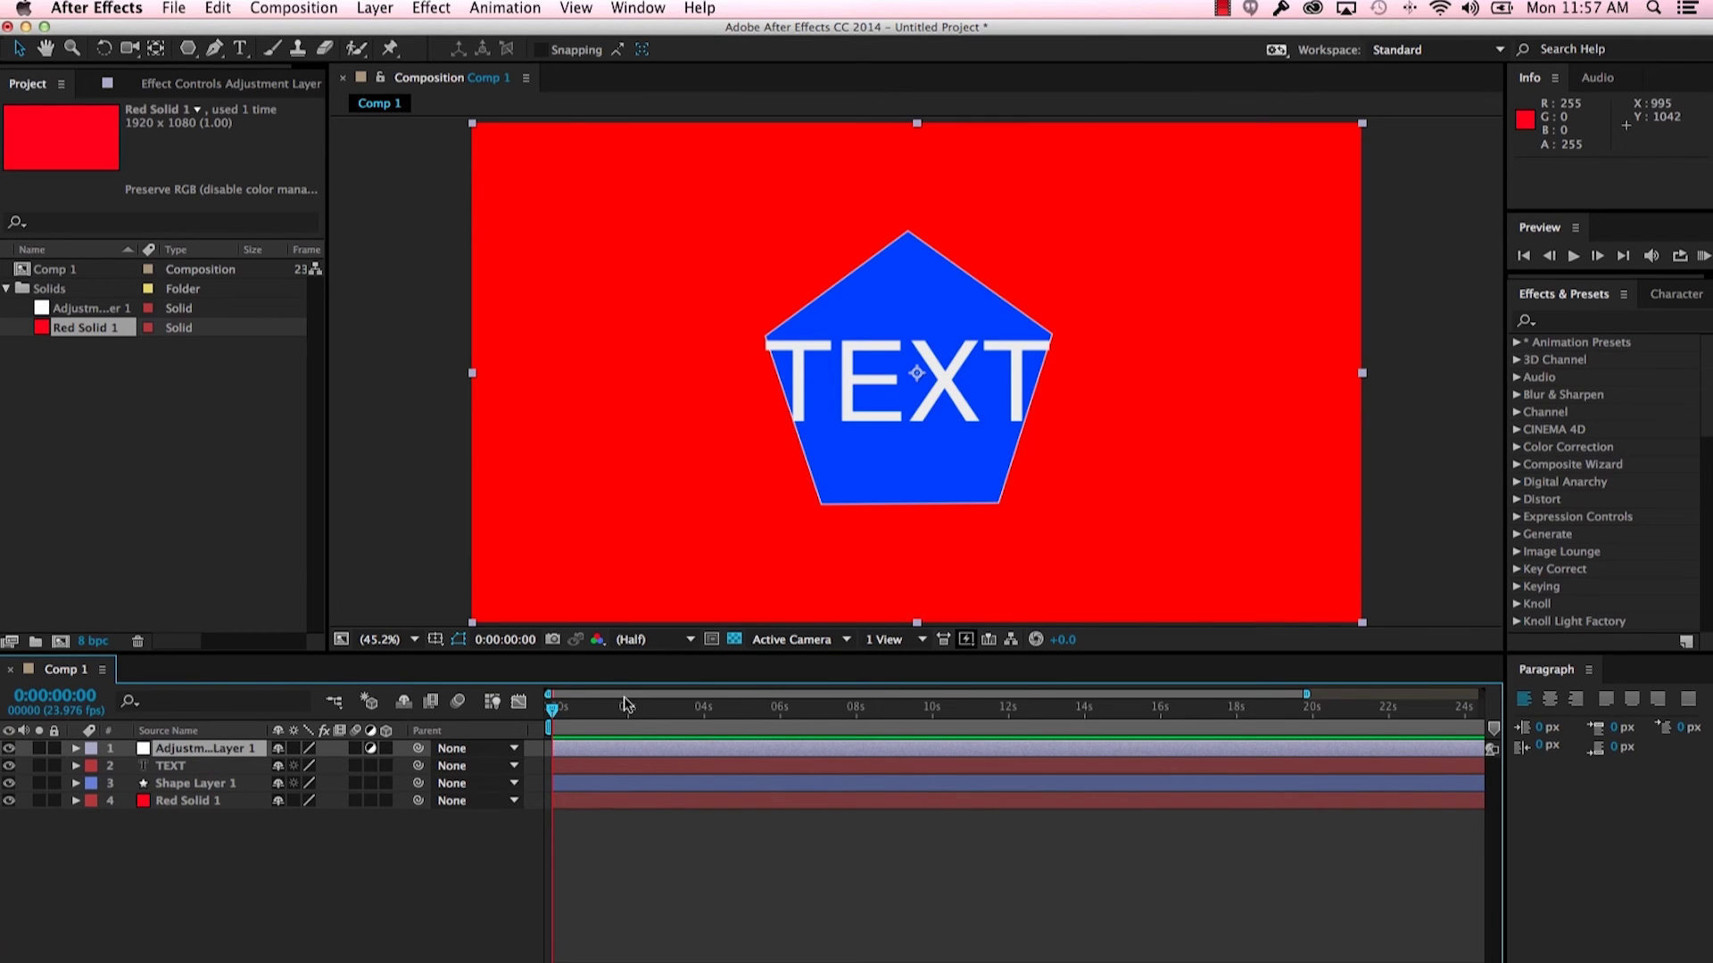
click(1536, 328)
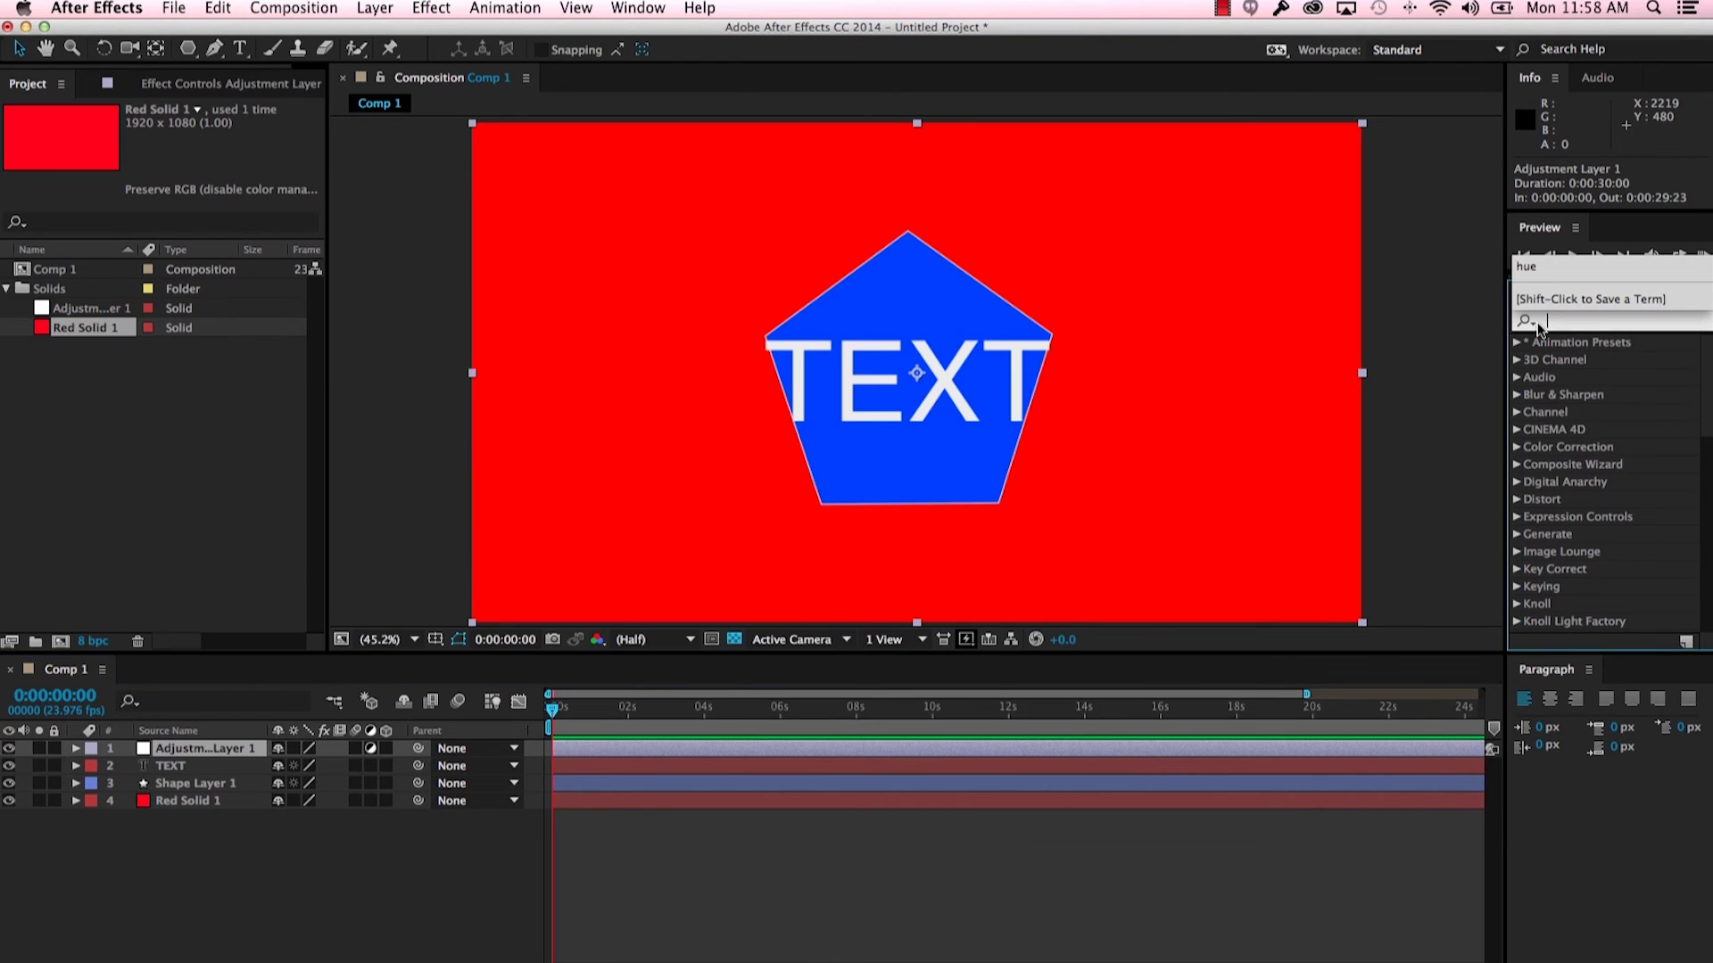
text(hue)
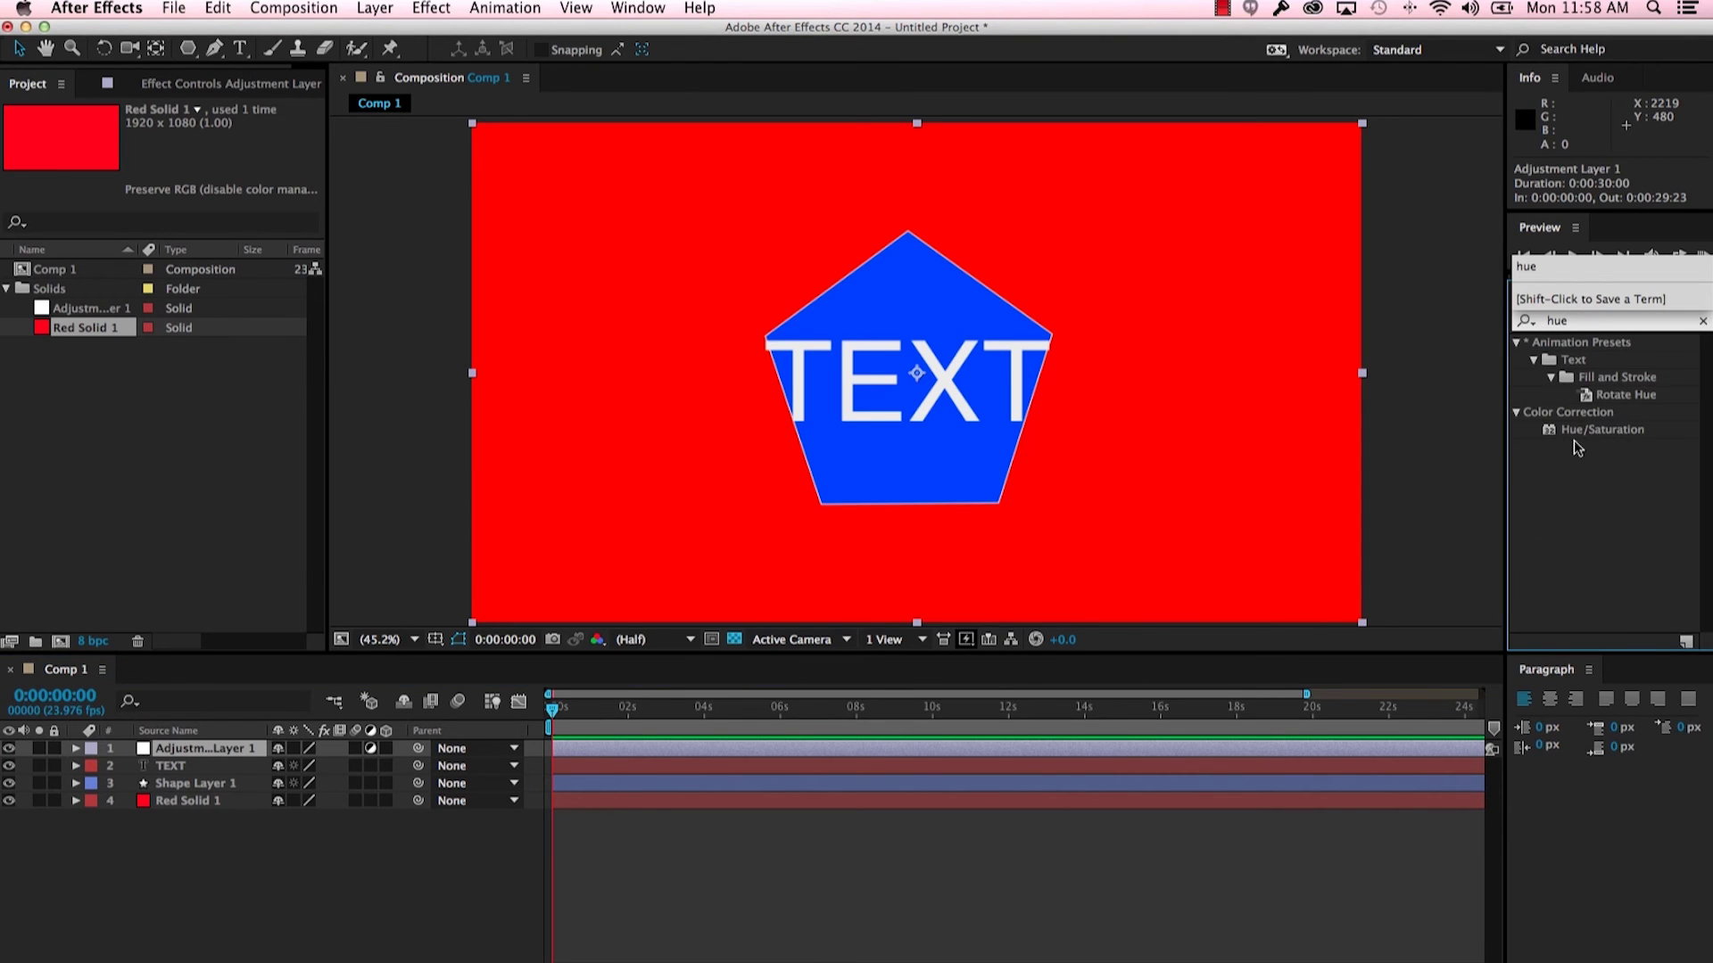
drag(1581, 432, 225, 755)
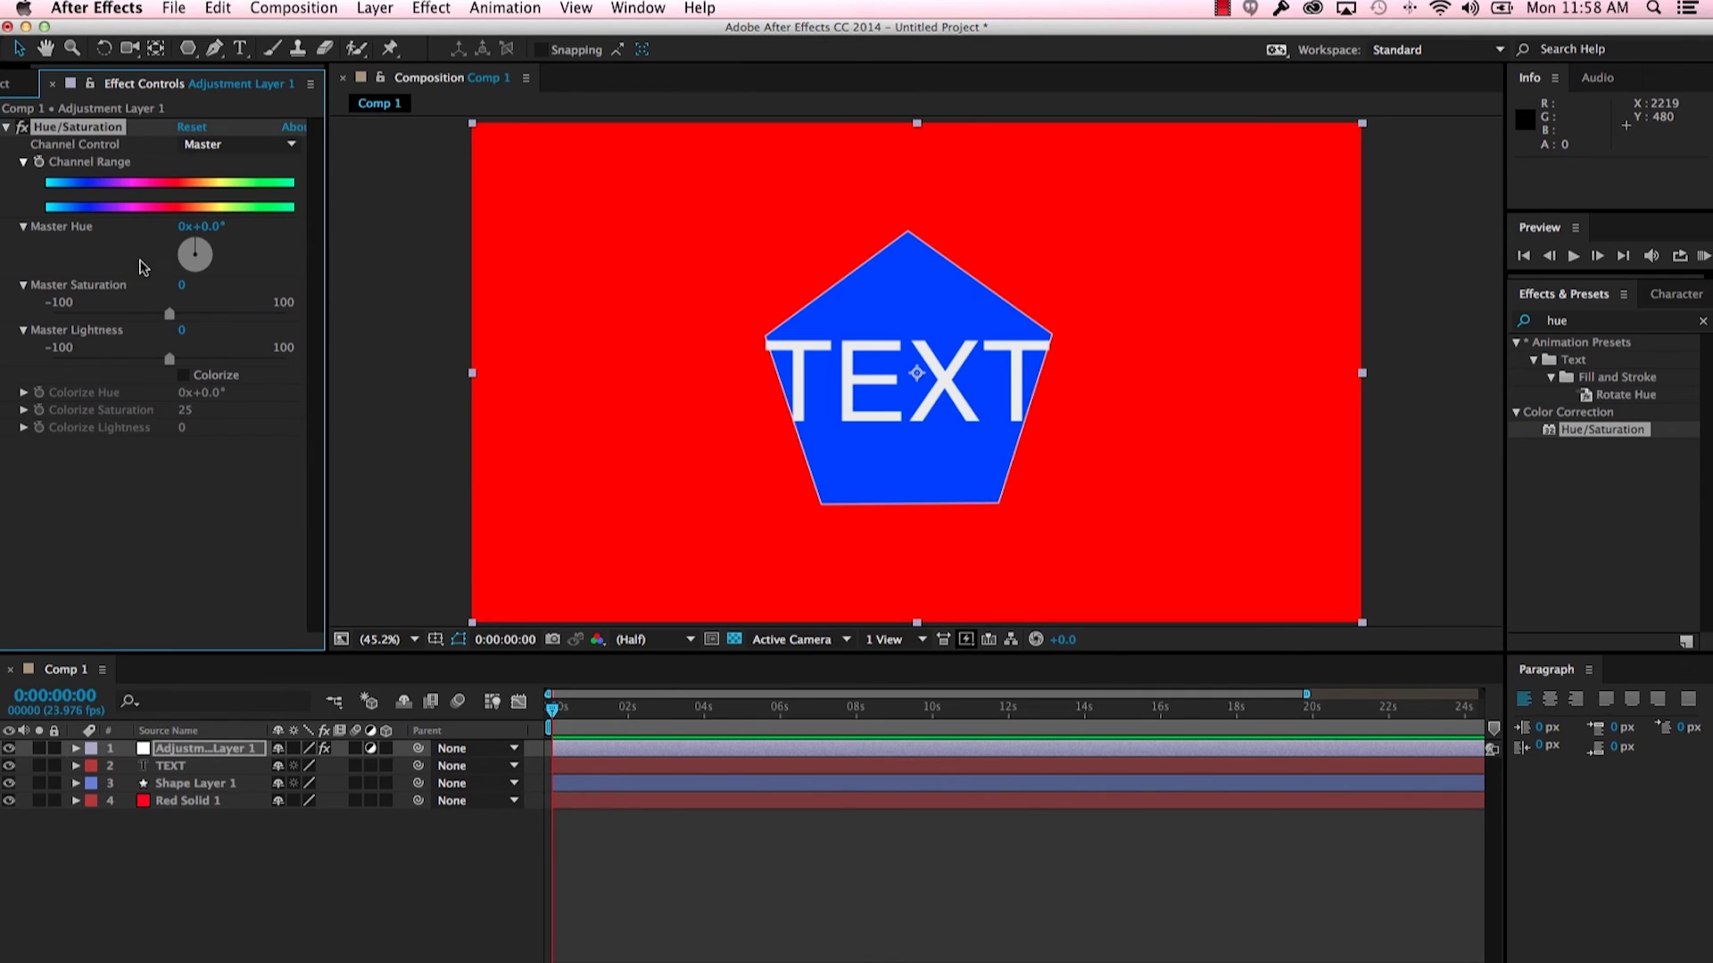
Step: Set Master Saturation to -100 and place the adjustment layer just below TEXT
drag(171, 313, 2, 331)
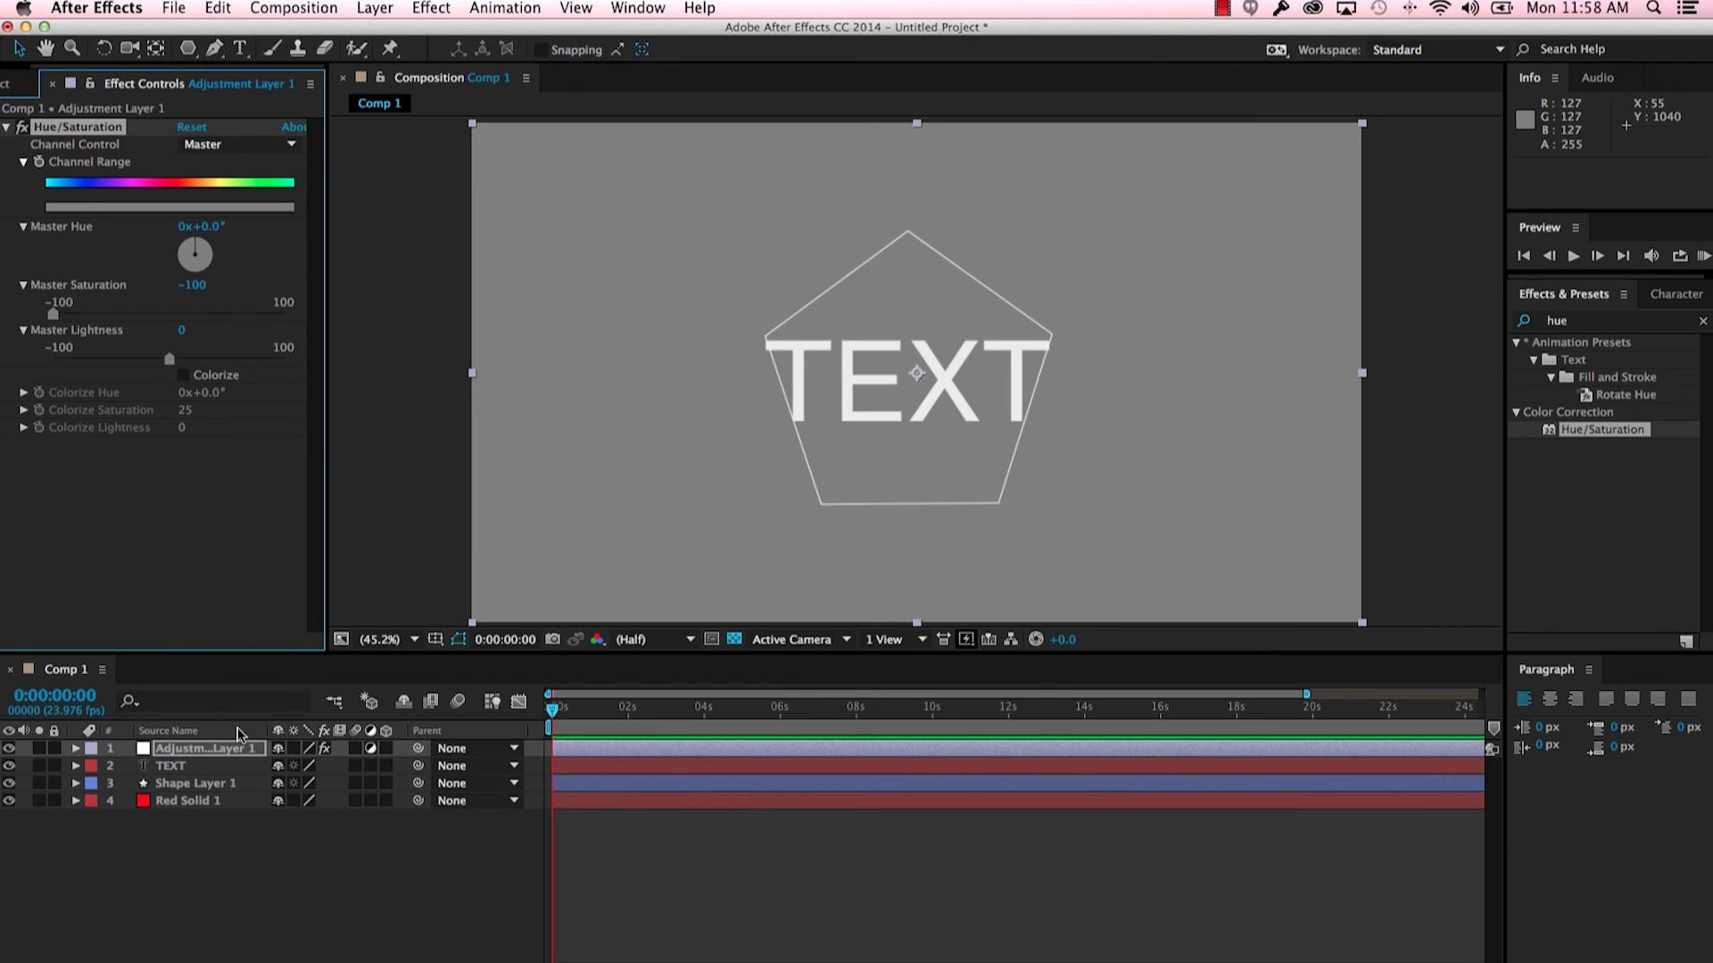
drag(229, 751, 218, 768)
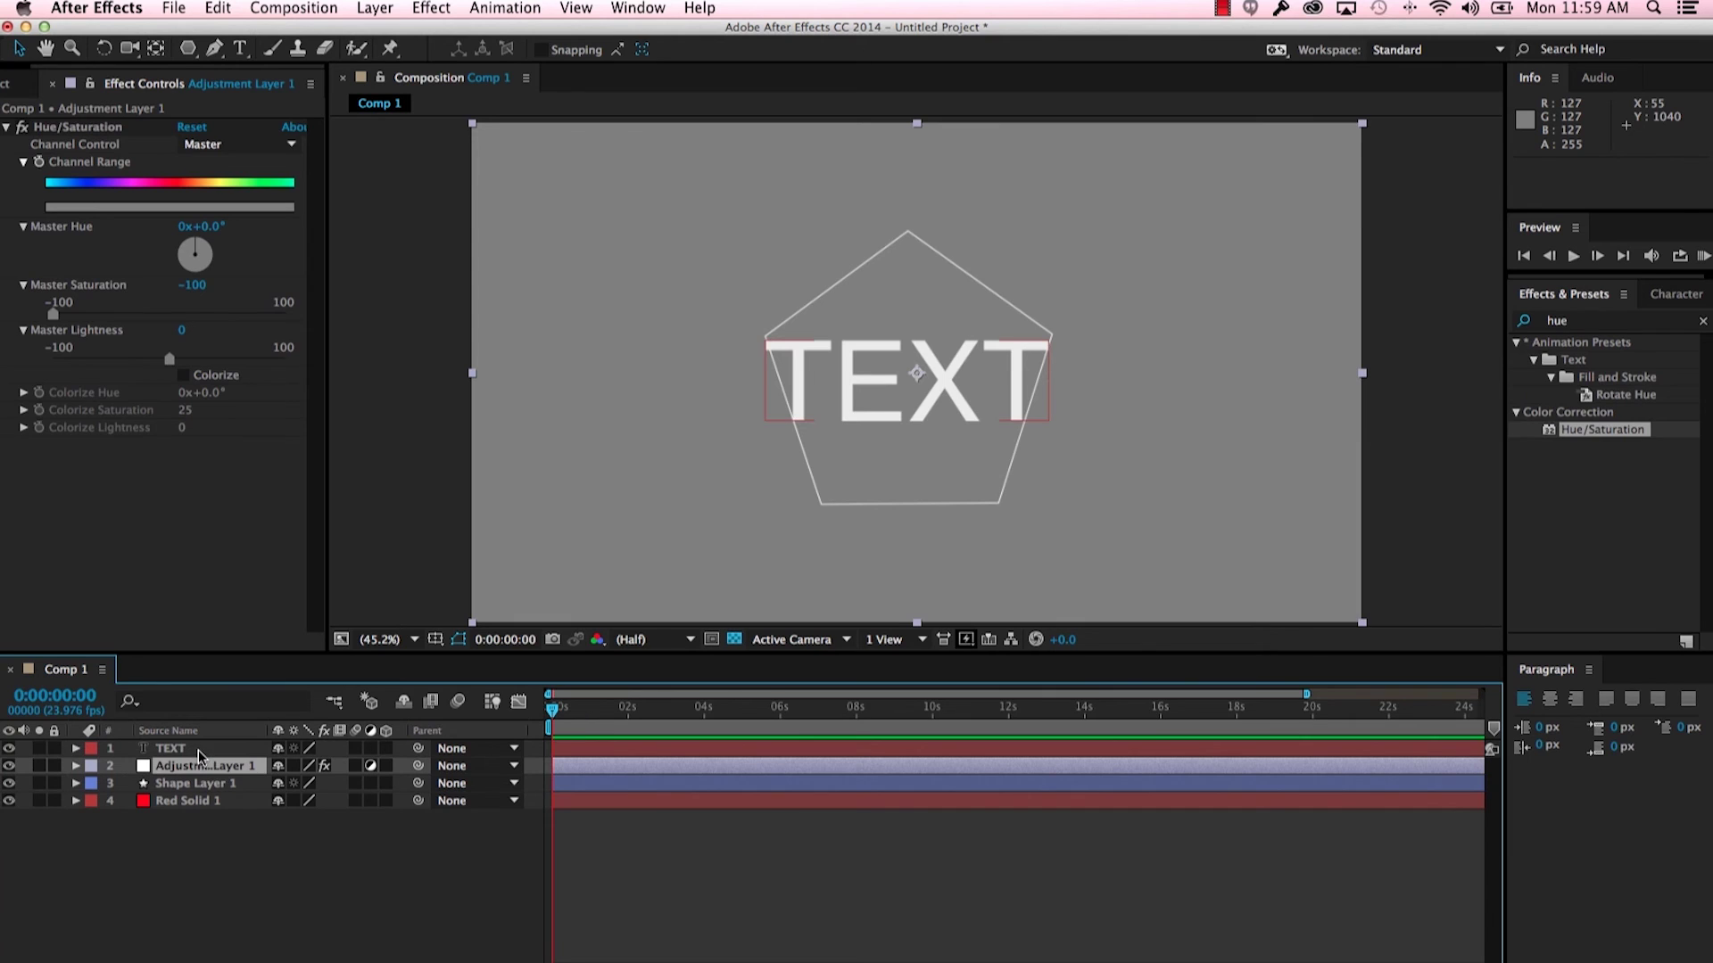
click(198, 751)
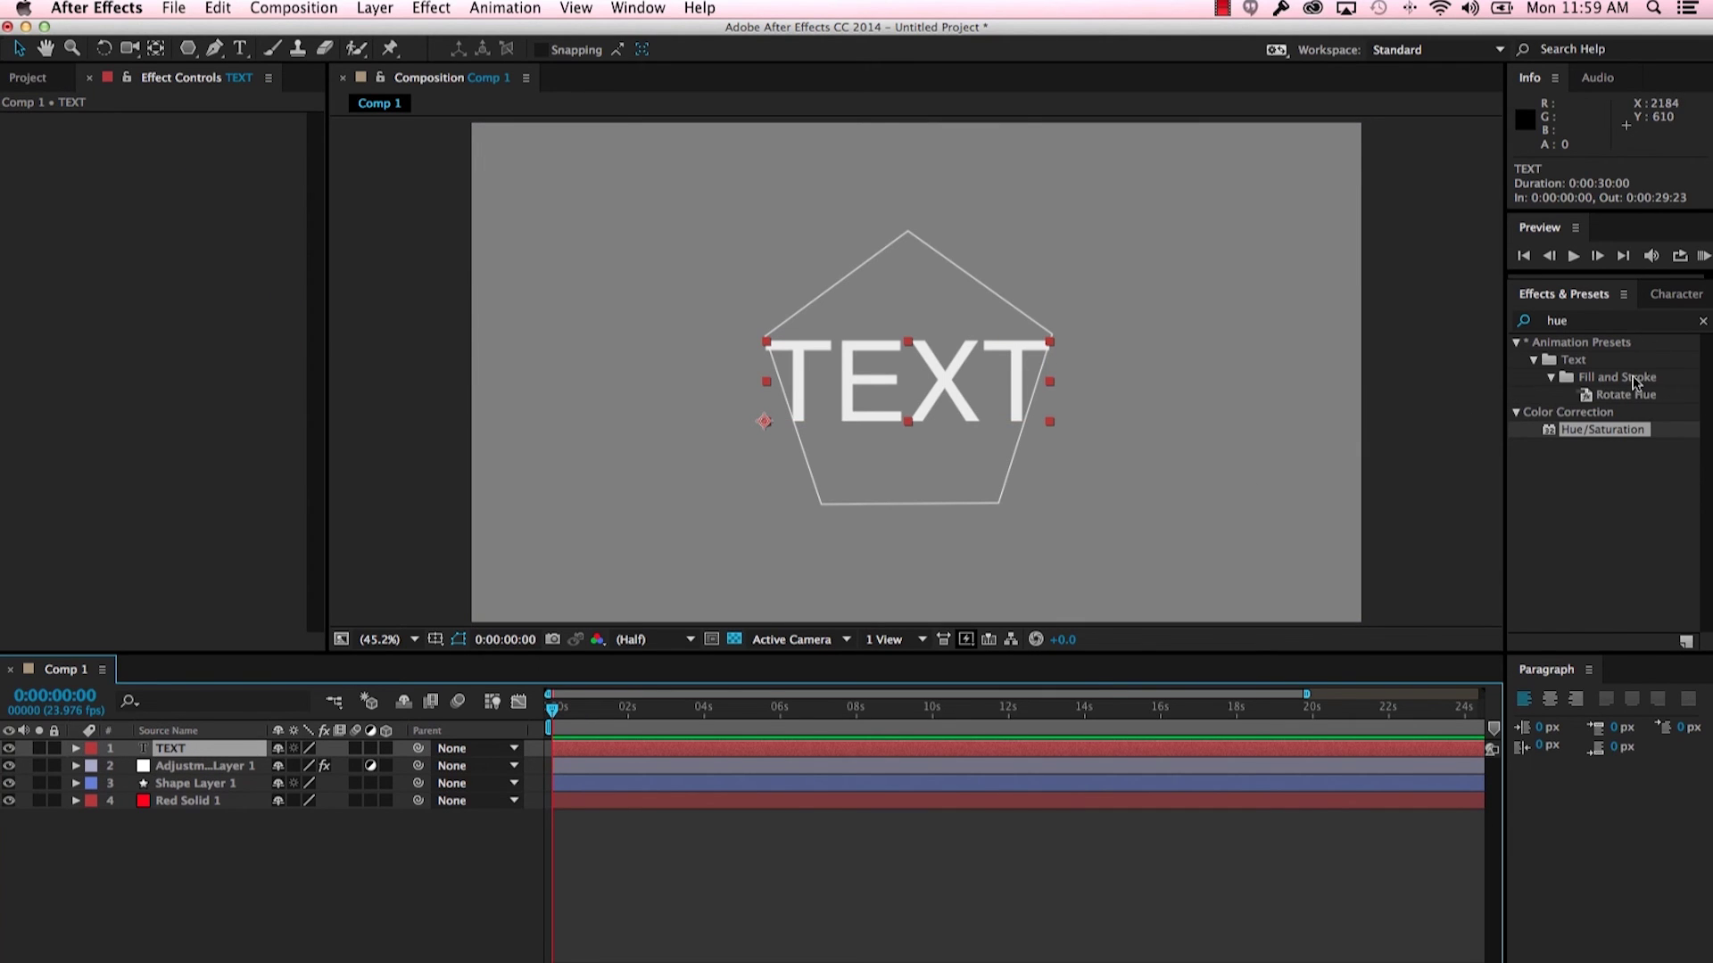
Step: Color the TEXT bright yellow (FBFF00) and move Adjustment Layer 1 below Shape Layer 1
click(1661, 302)
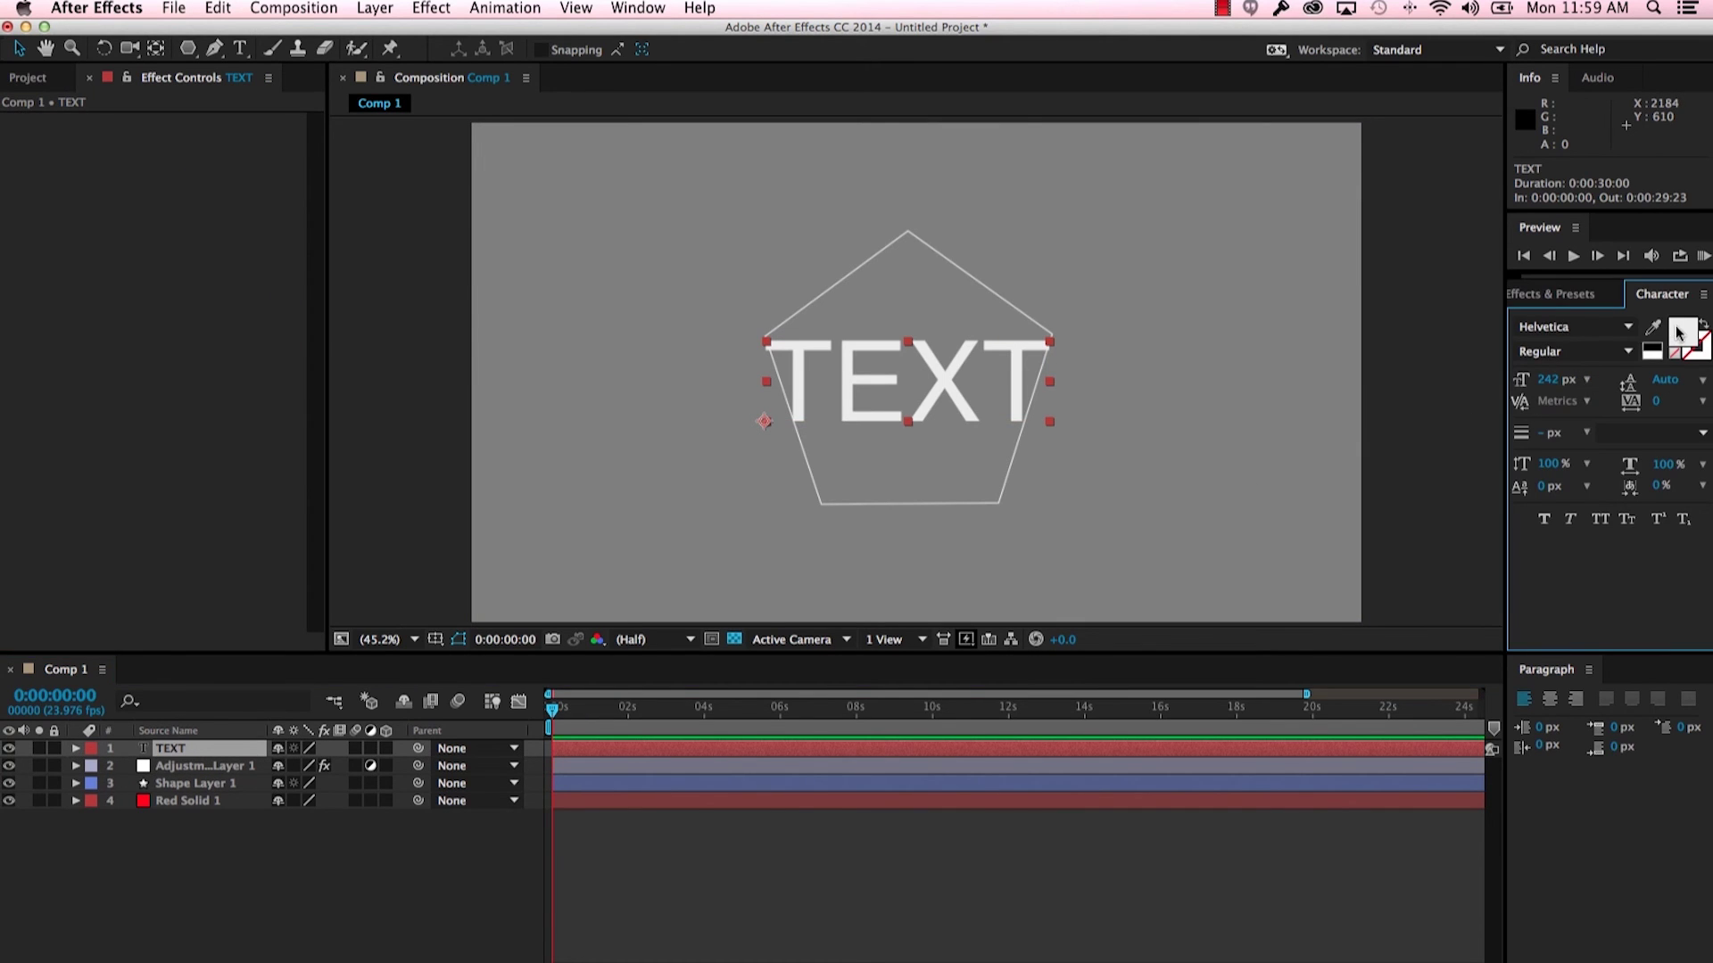
click(1681, 332)
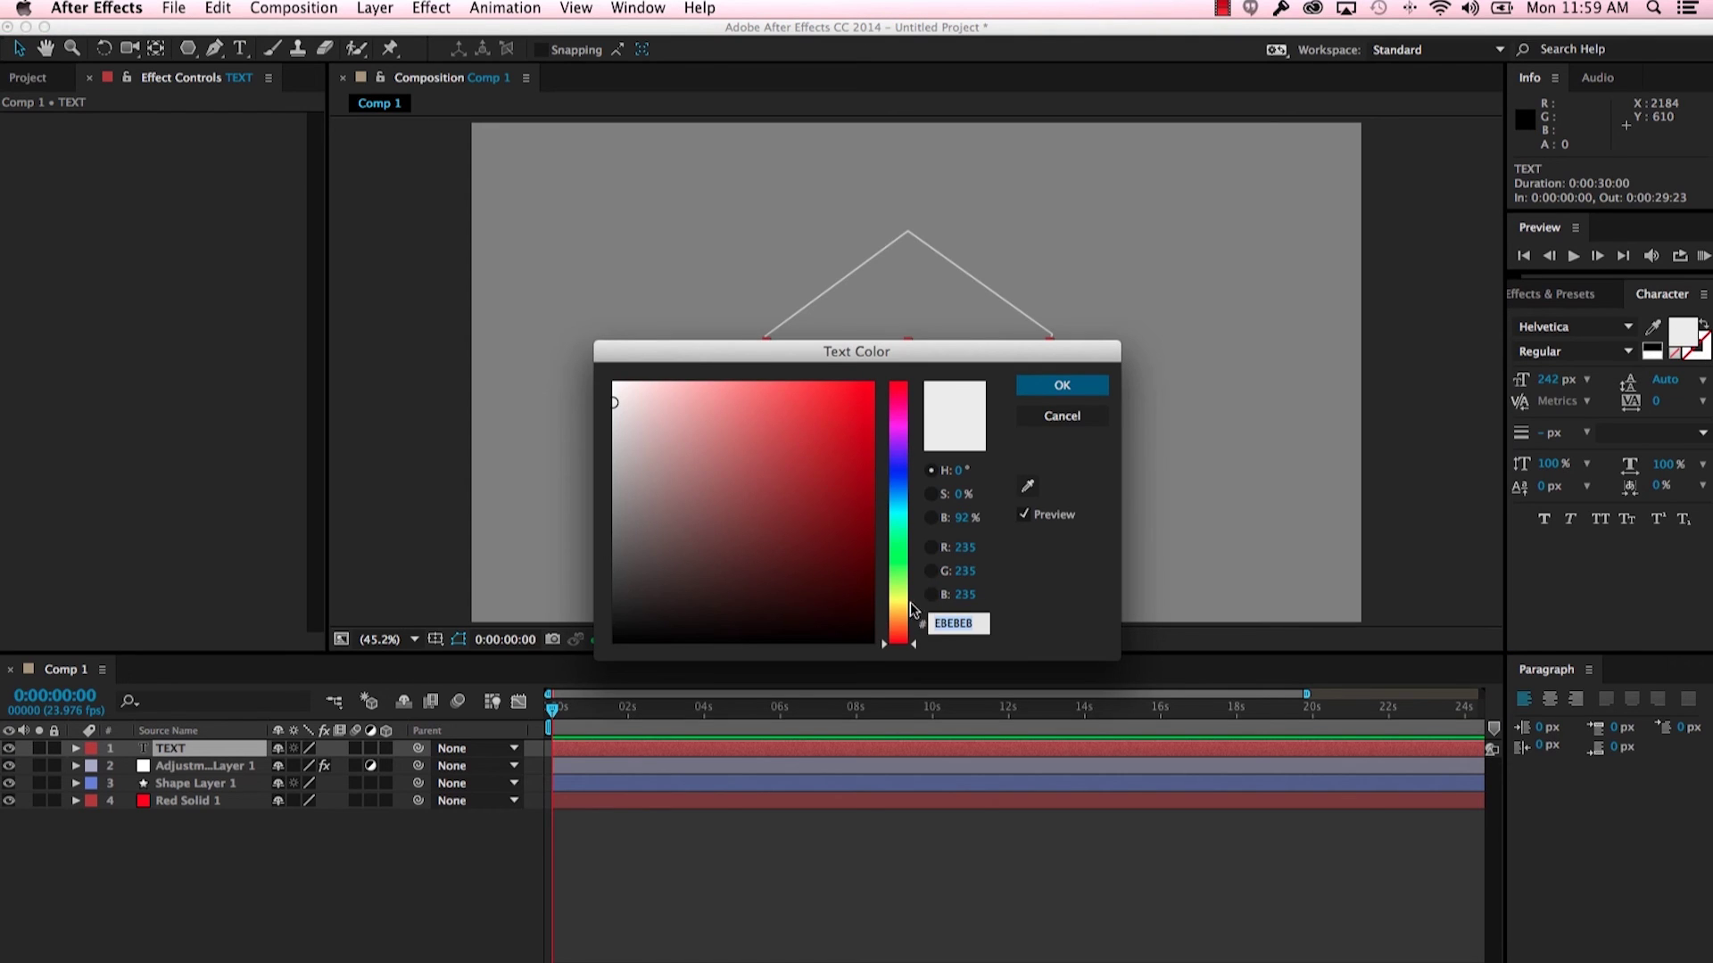
drag(912, 610, 892, 596)
drag(834, 457, 874, 383)
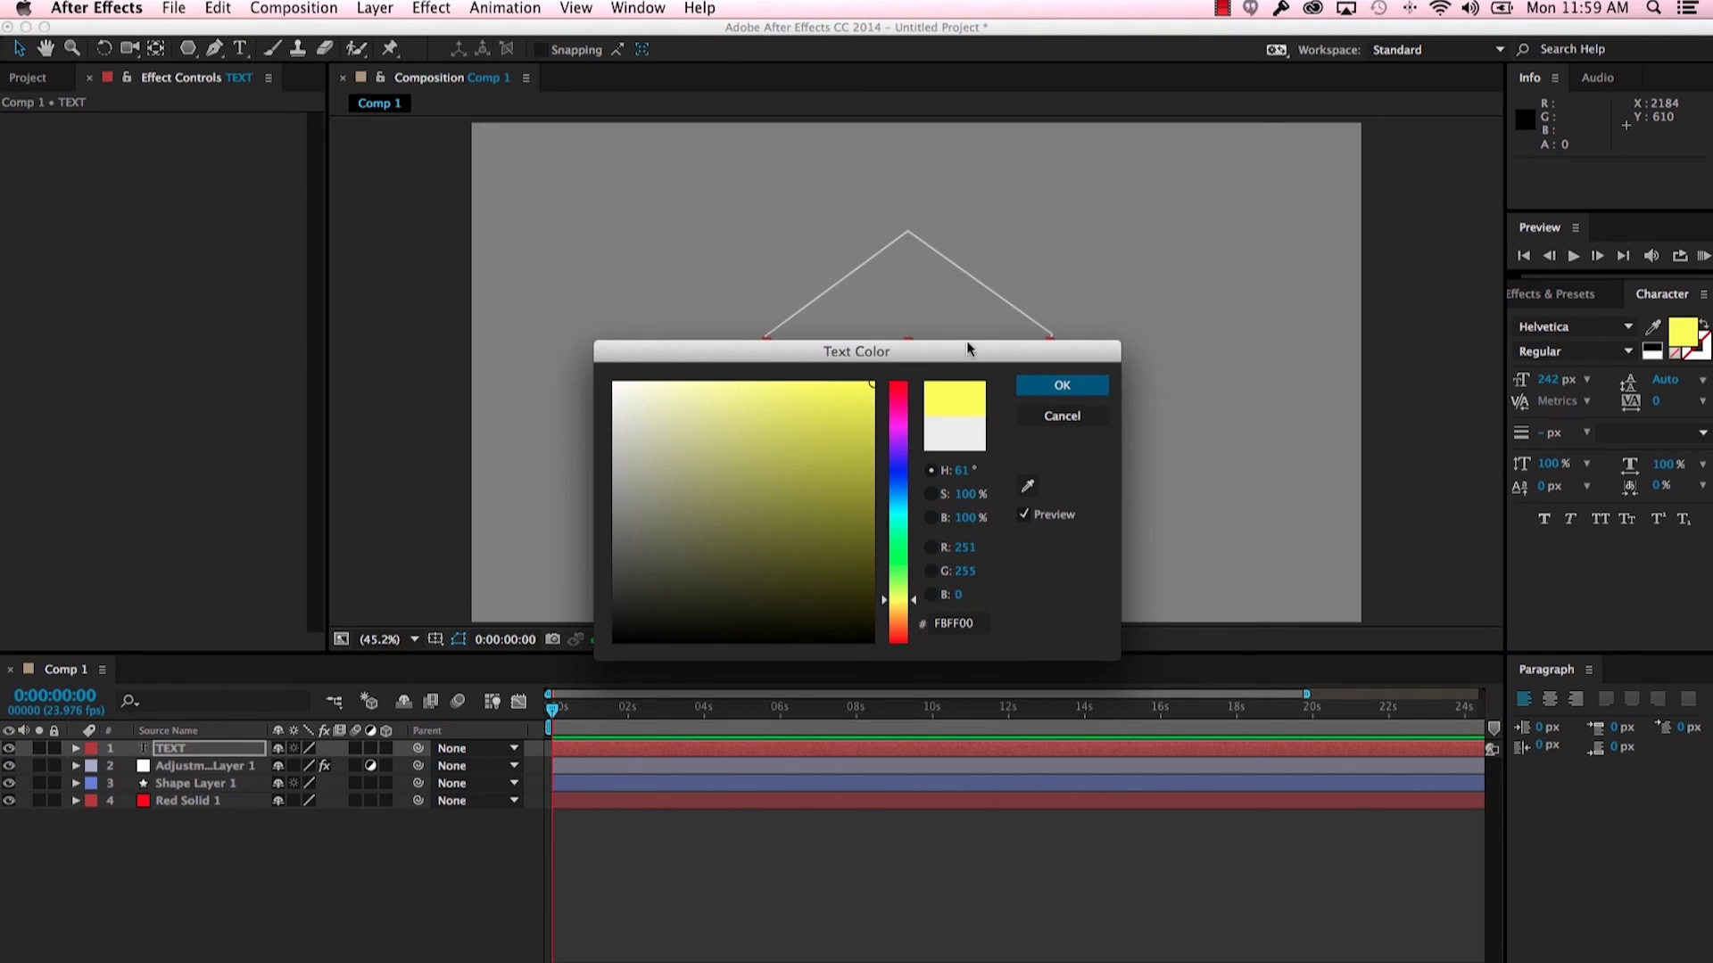
click(1035, 387)
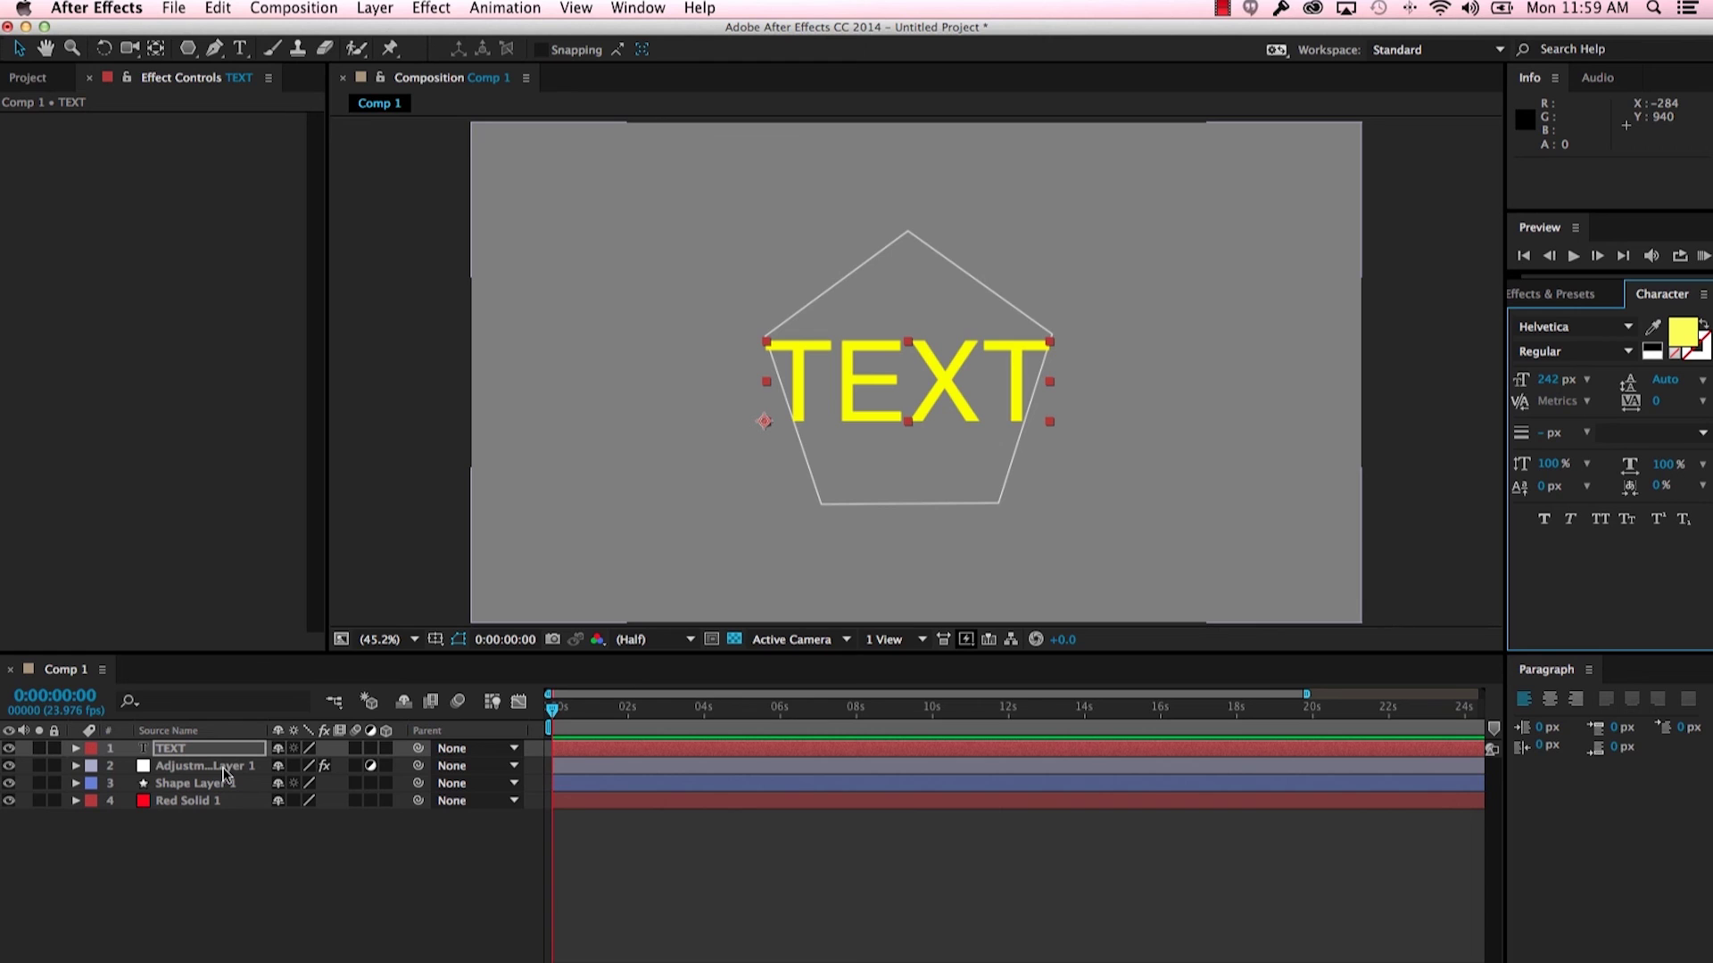
drag(223, 774, 216, 797)
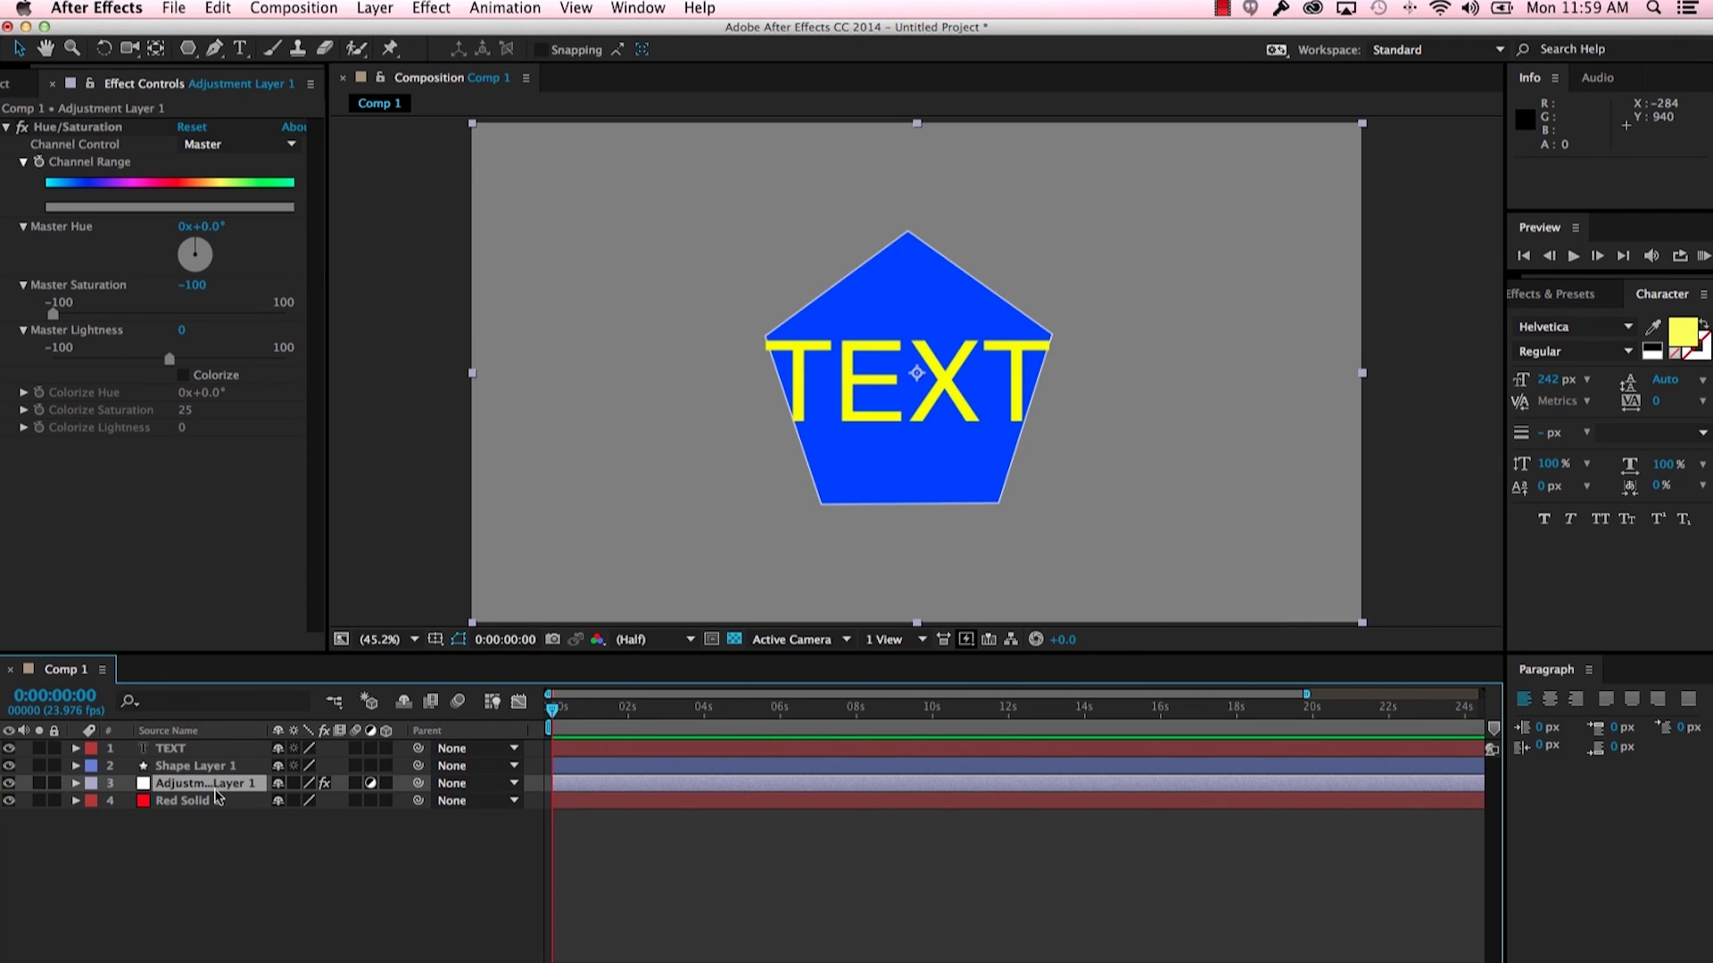
drag(217, 797, 214, 828)
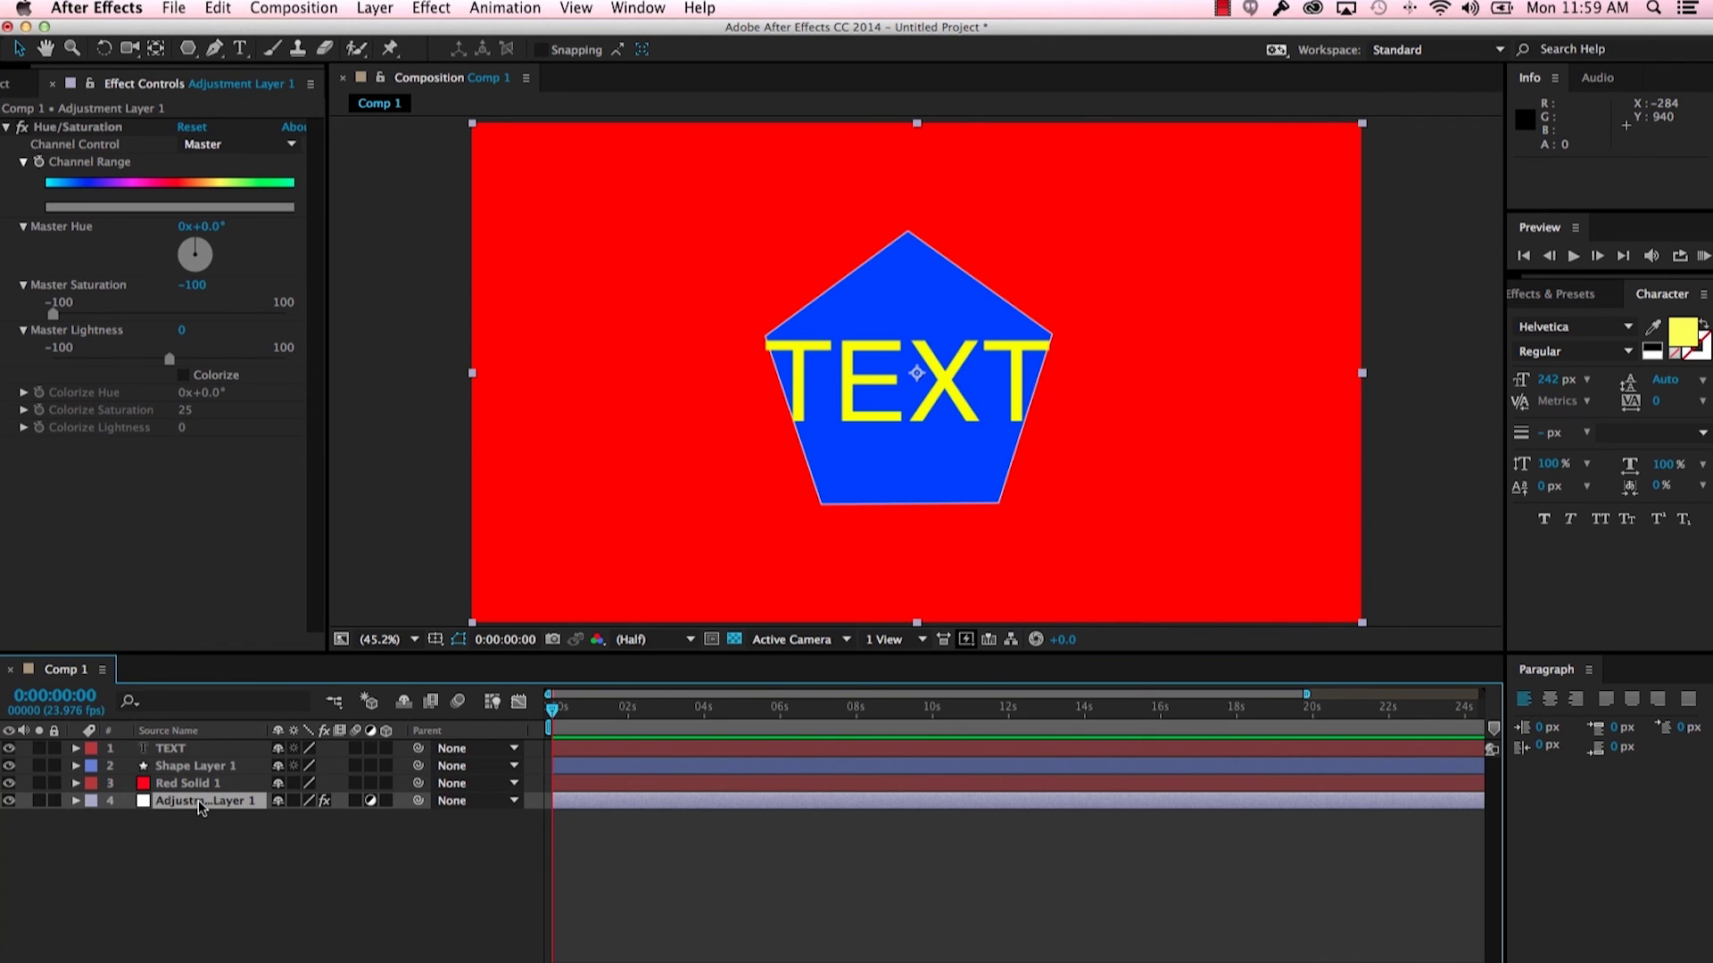
drag(198, 800, 200, 760)
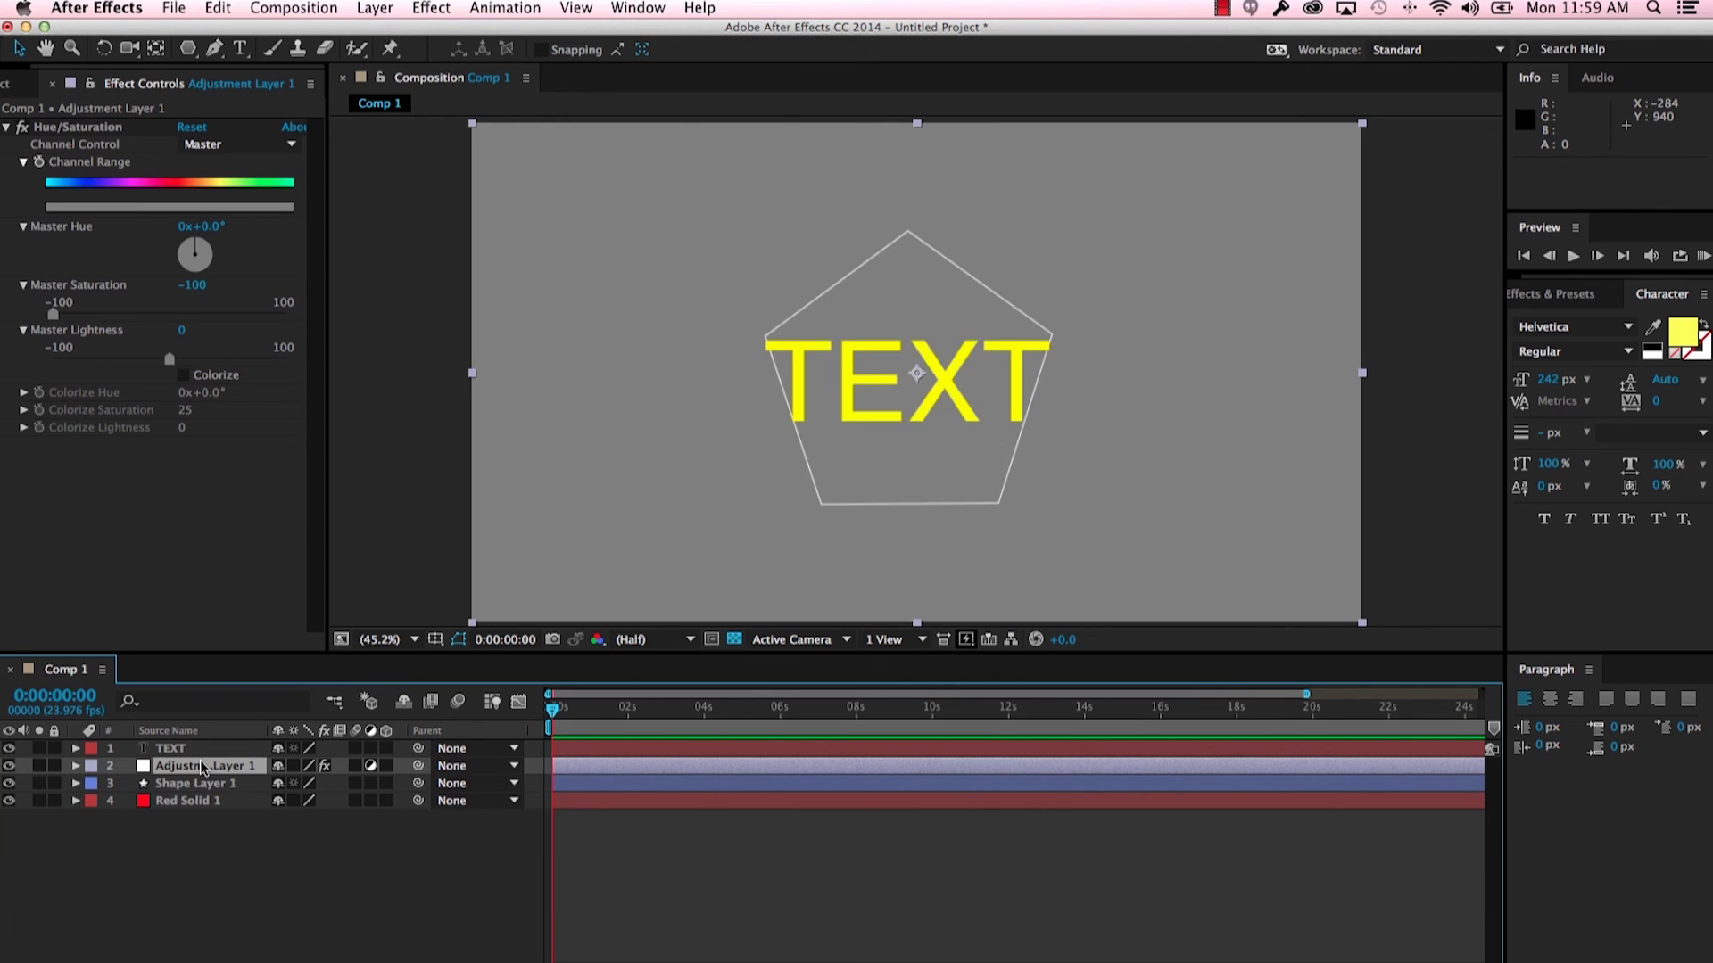
click(208, 802)
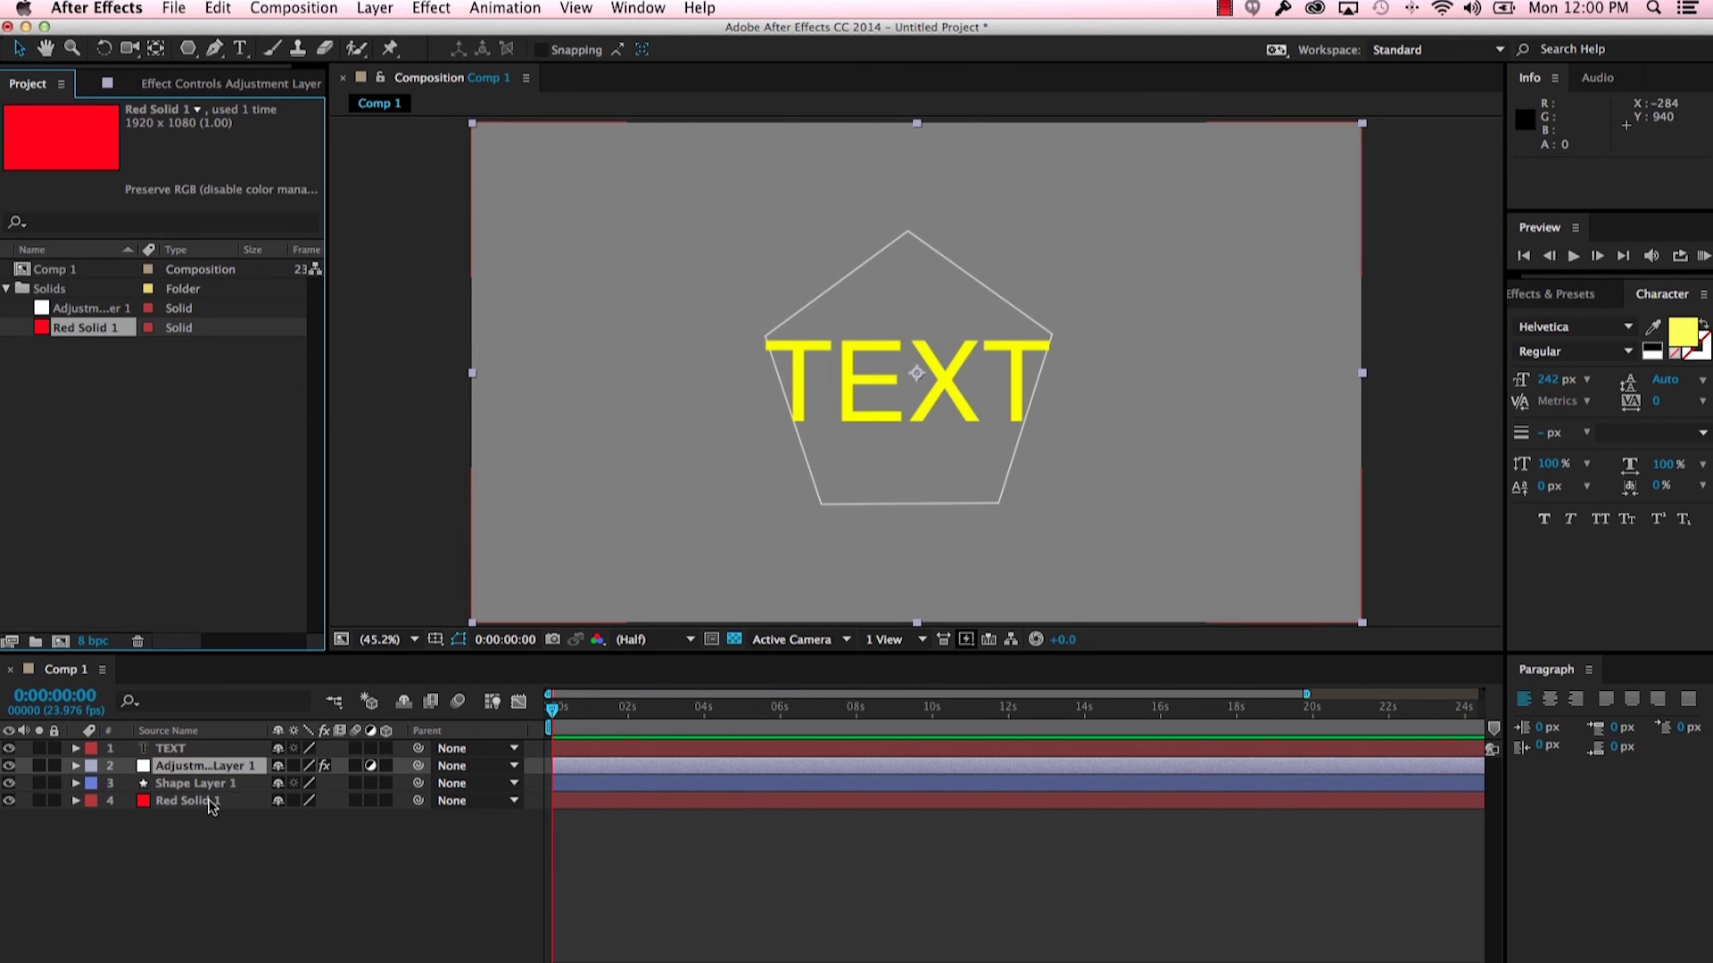